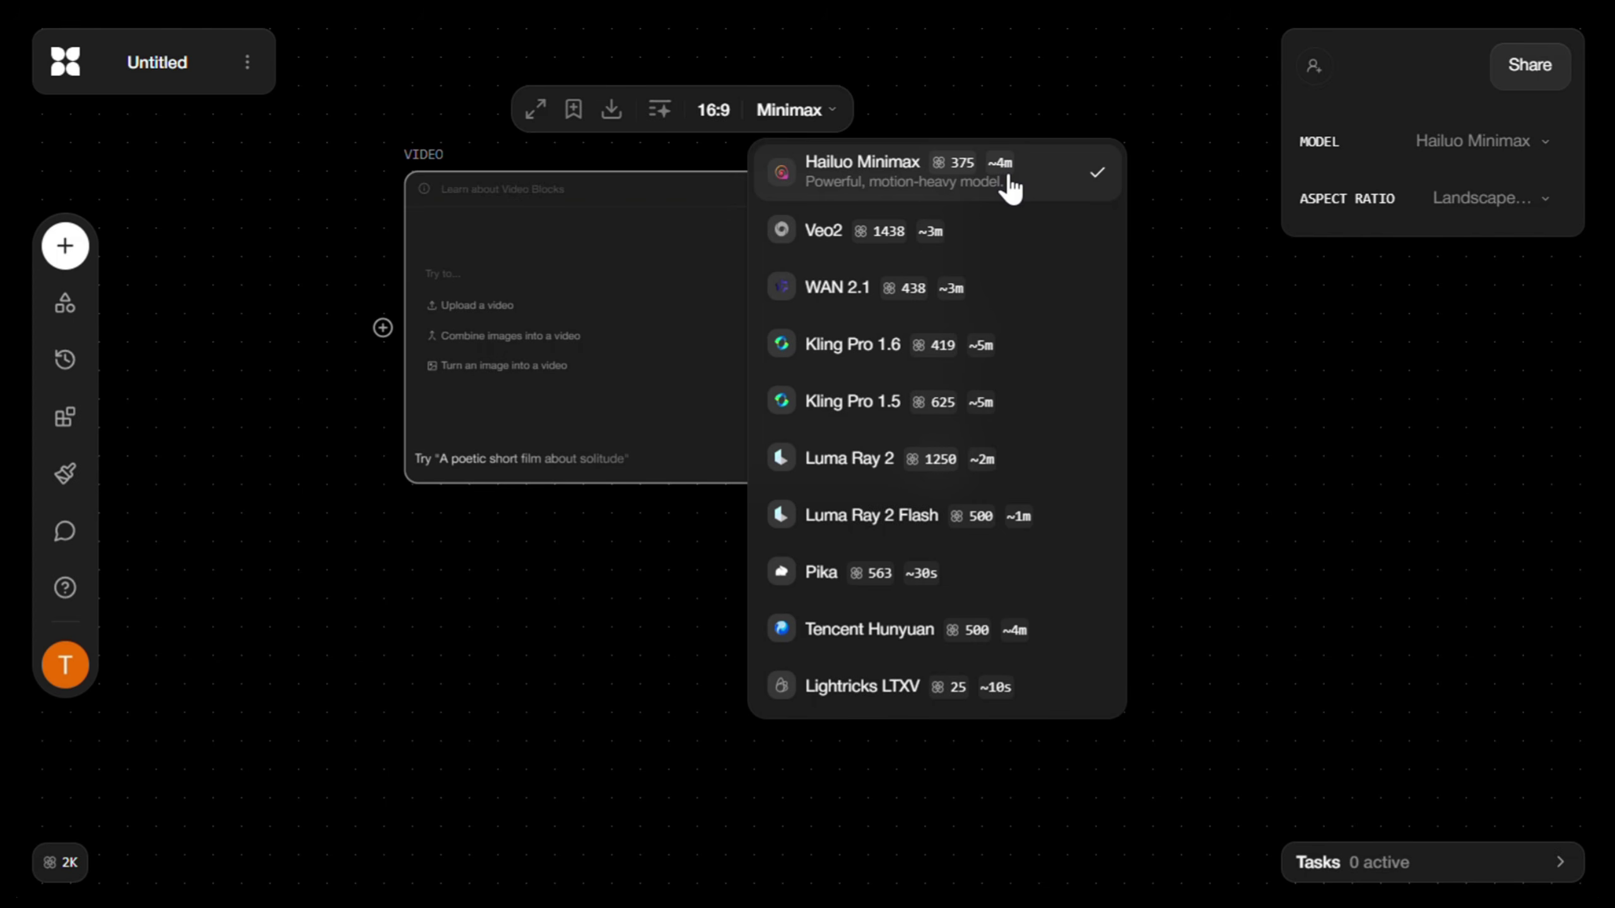
Set the video block's model to Kling Pro 1.6 and its aspect ratio to 16:9.
left_click(1003, 361)
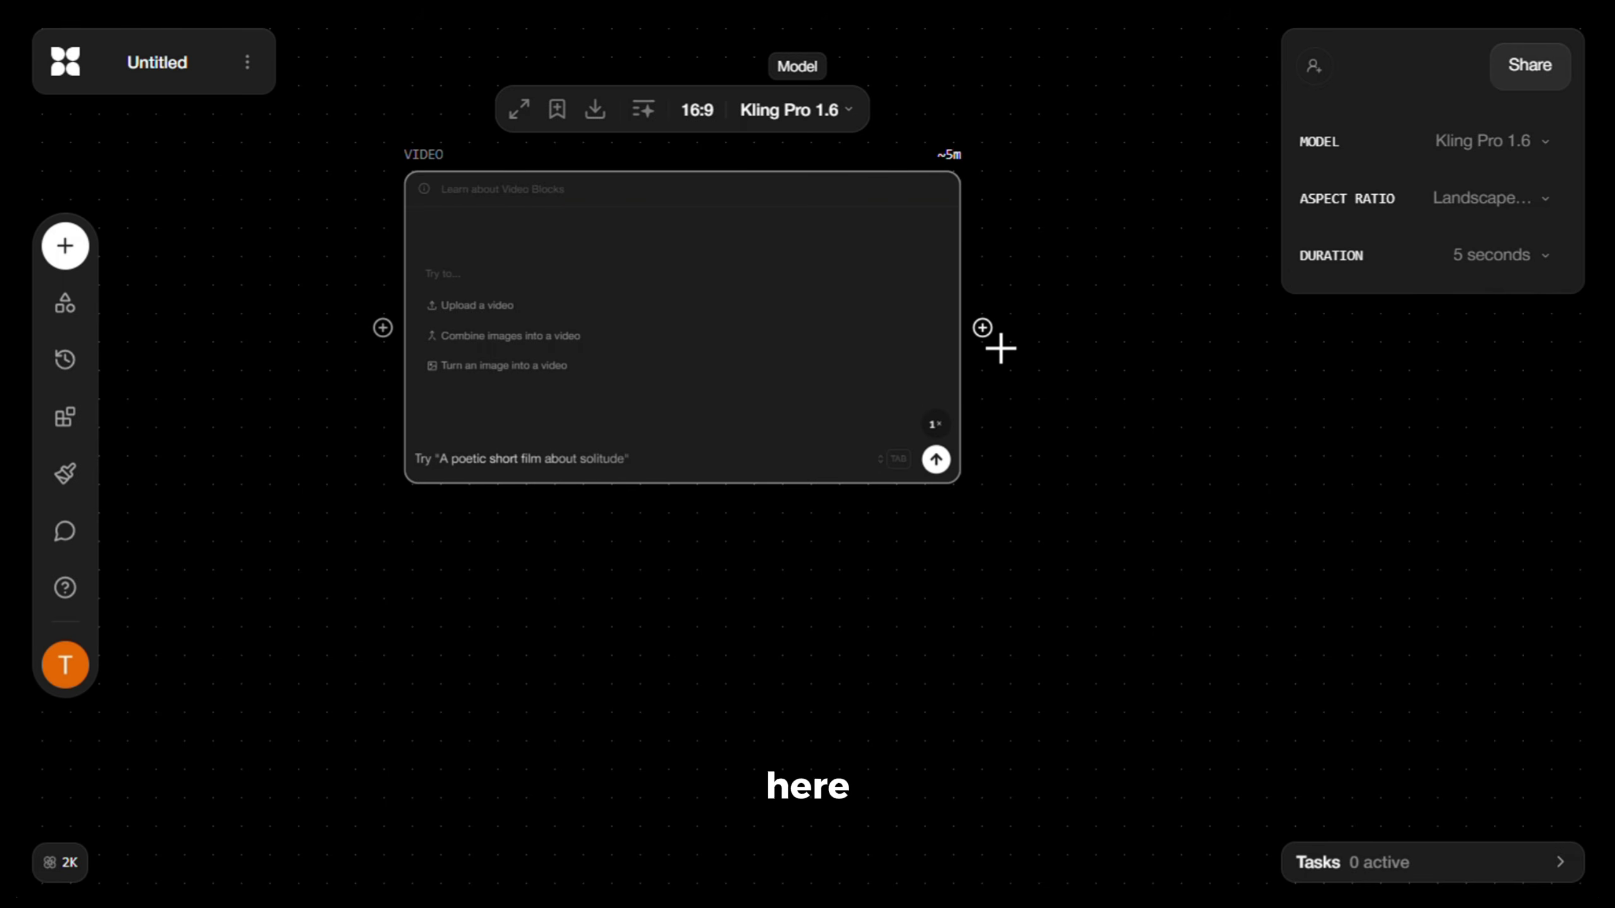
left_click(699, 115)
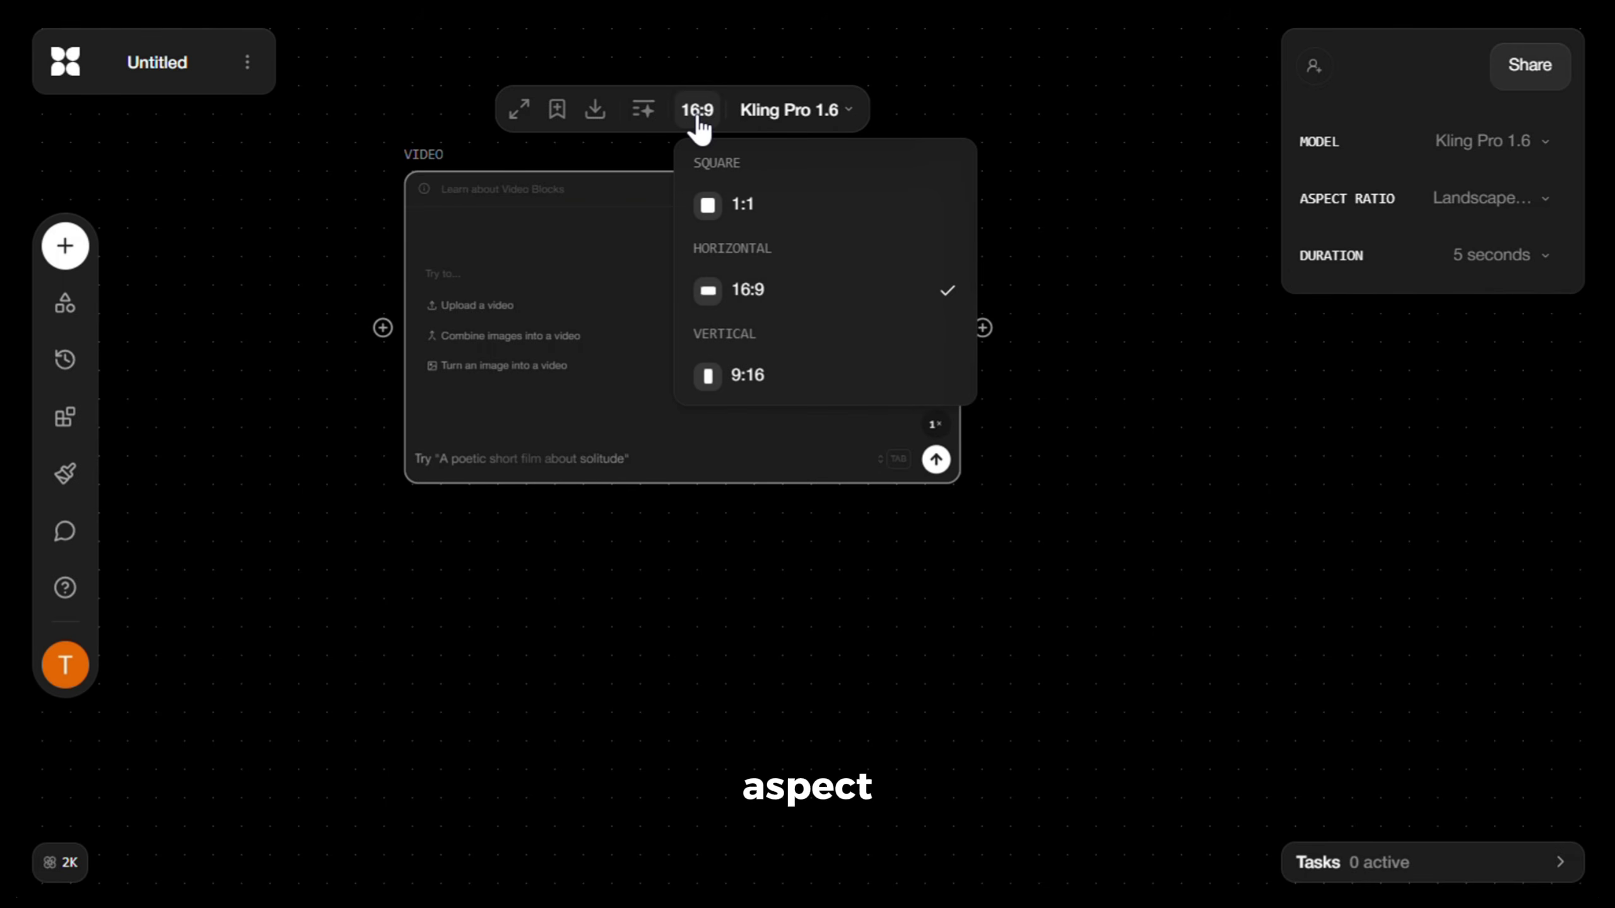
left_click(800, 294)
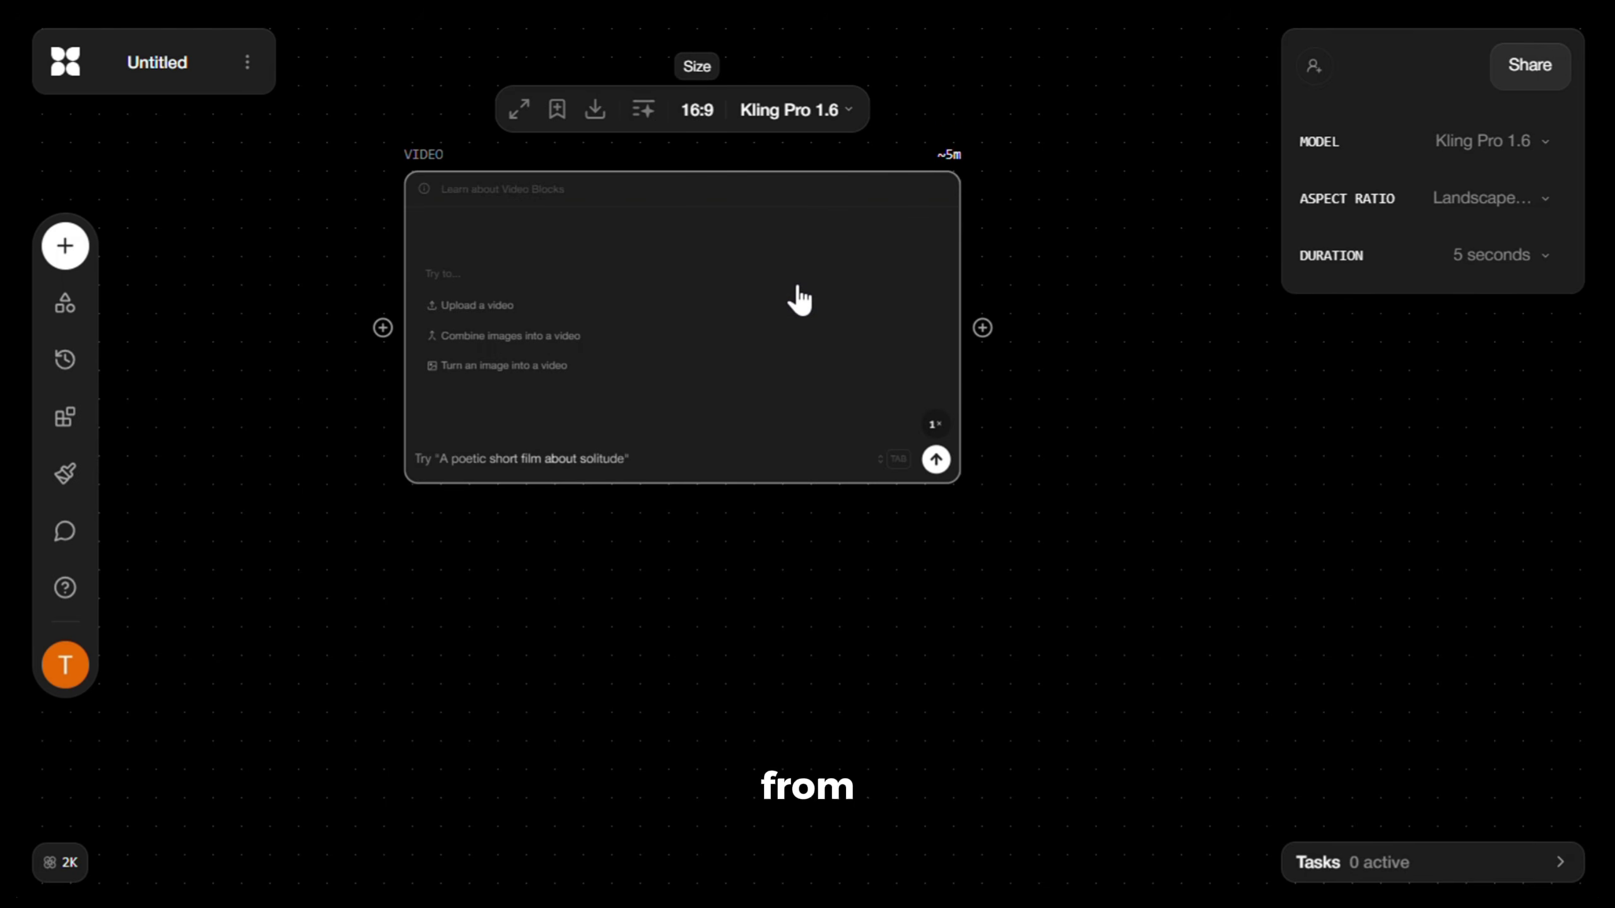
type("sdjfhsdkhfkdshf")
key("BackSpace")
key("BackSpace")
key("BackSpace")
key("BackSpace")
key("BackSpace")
key("BackSpace")
key("BackSpace")
key("BackSpace")
key("BackSpace")
key("BackSpace")
key("BackSpace")
key("BackSpace")
key("BackSpace")
key("BackSpace")
key("BackSpace")
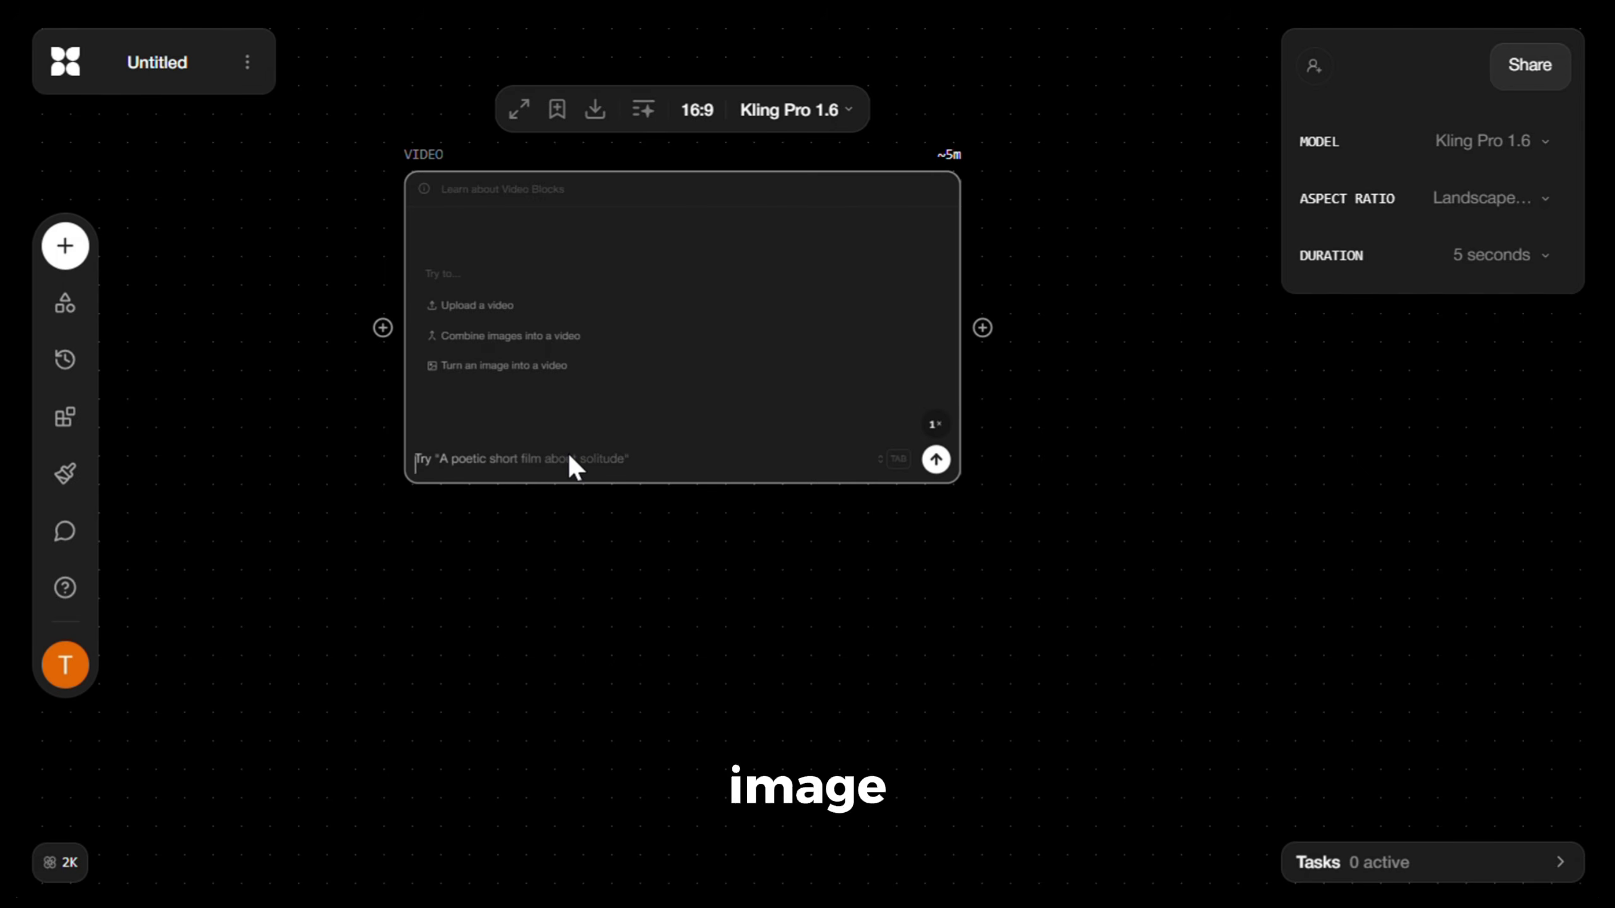
Add the blonde woman portrait image to the canvas and arrange it beside the video block.
left_click_drag(567, 449, 360, 687)
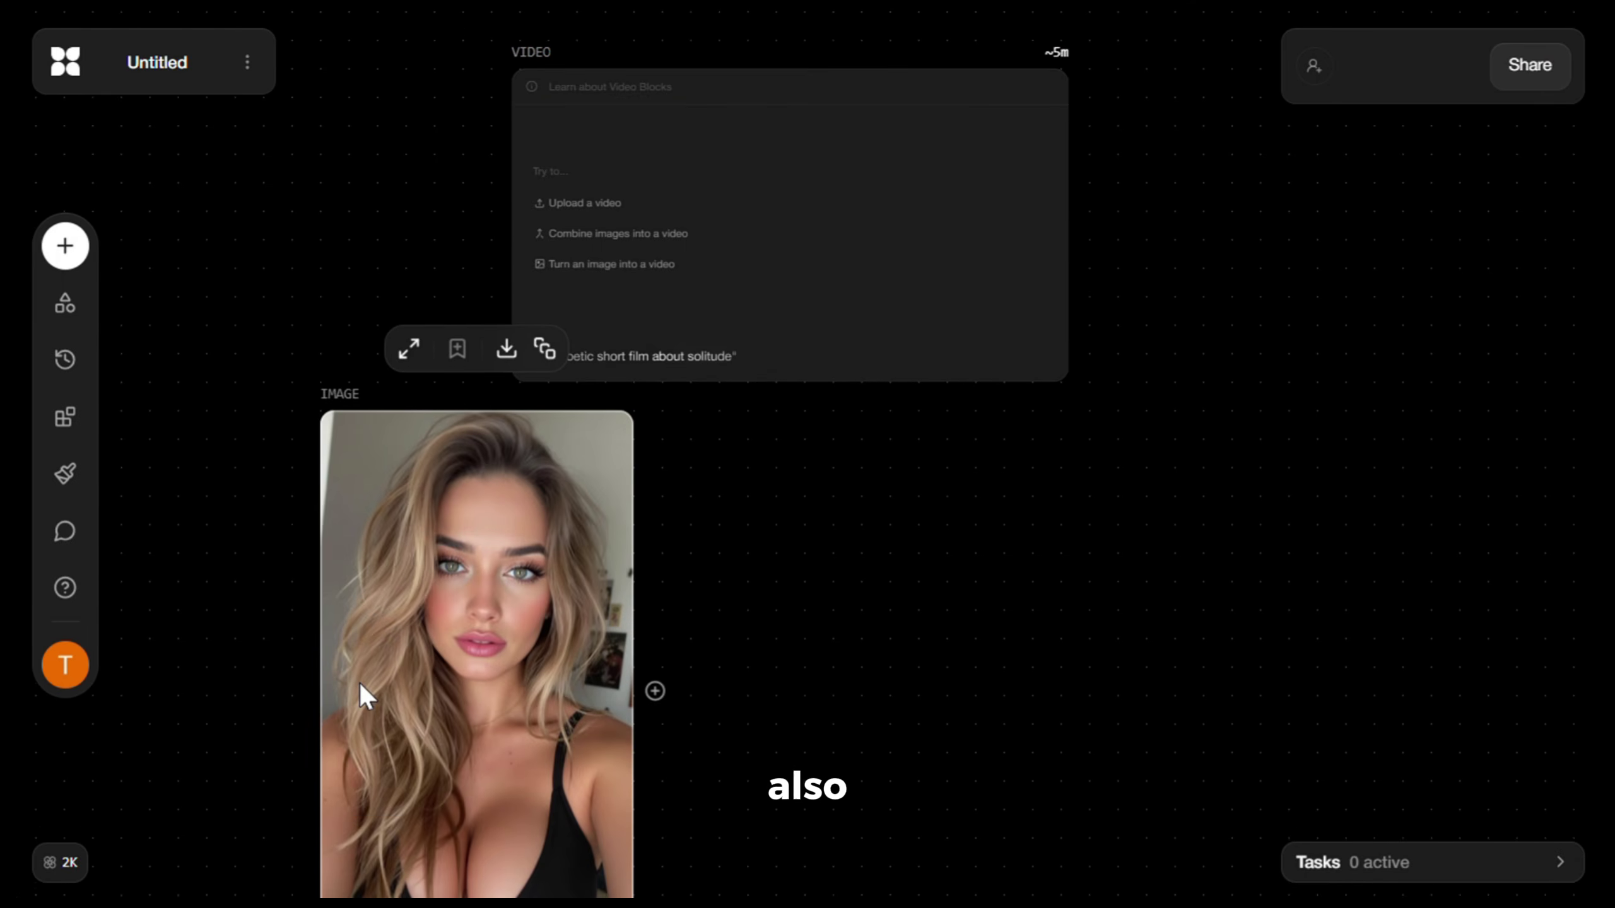
left_click_drag(731, 97, 911, 269)
left_click_drag(1010, 324, 981, 405)
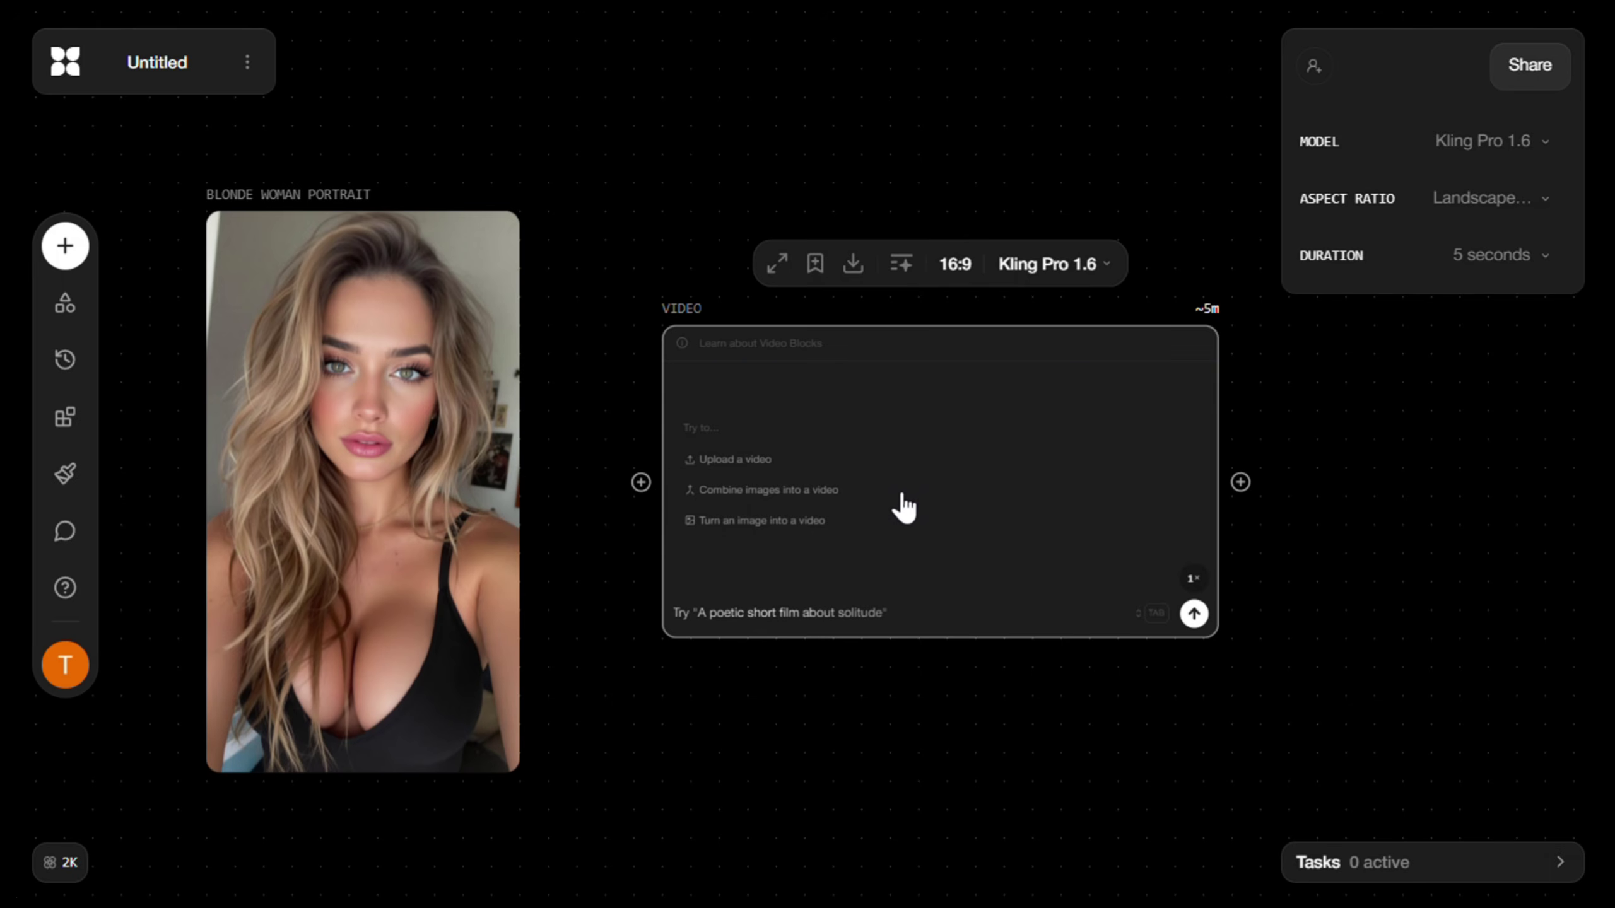
Connect the portrait image to the video block and align the video block with the image.
left_click(404, 515)
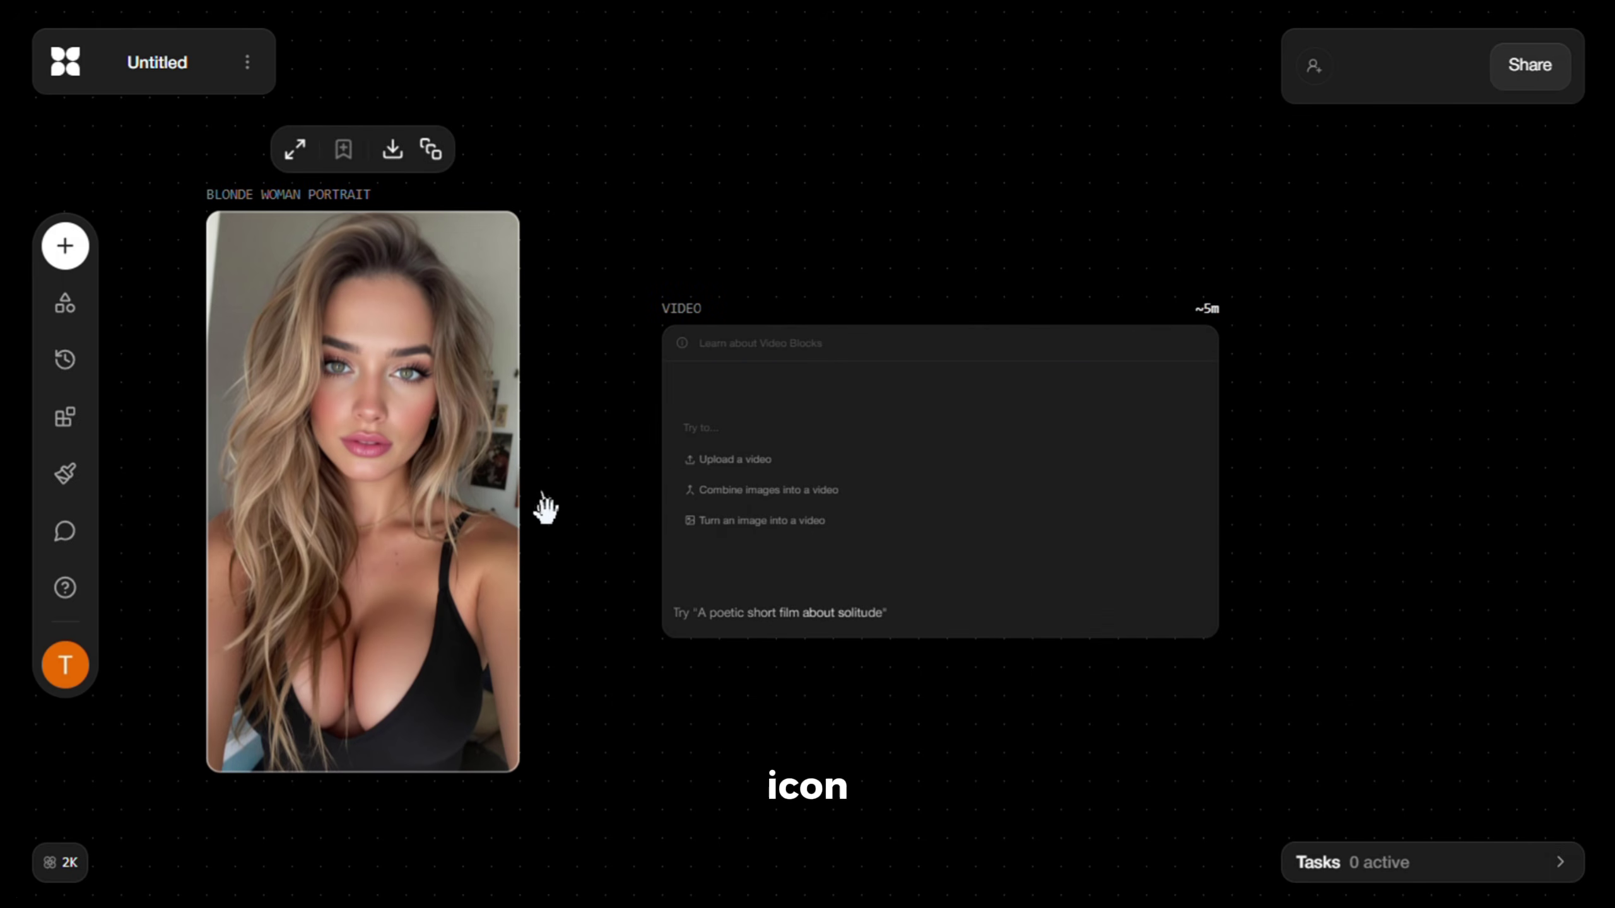
left_click_drag(602, 473, 644, 495)
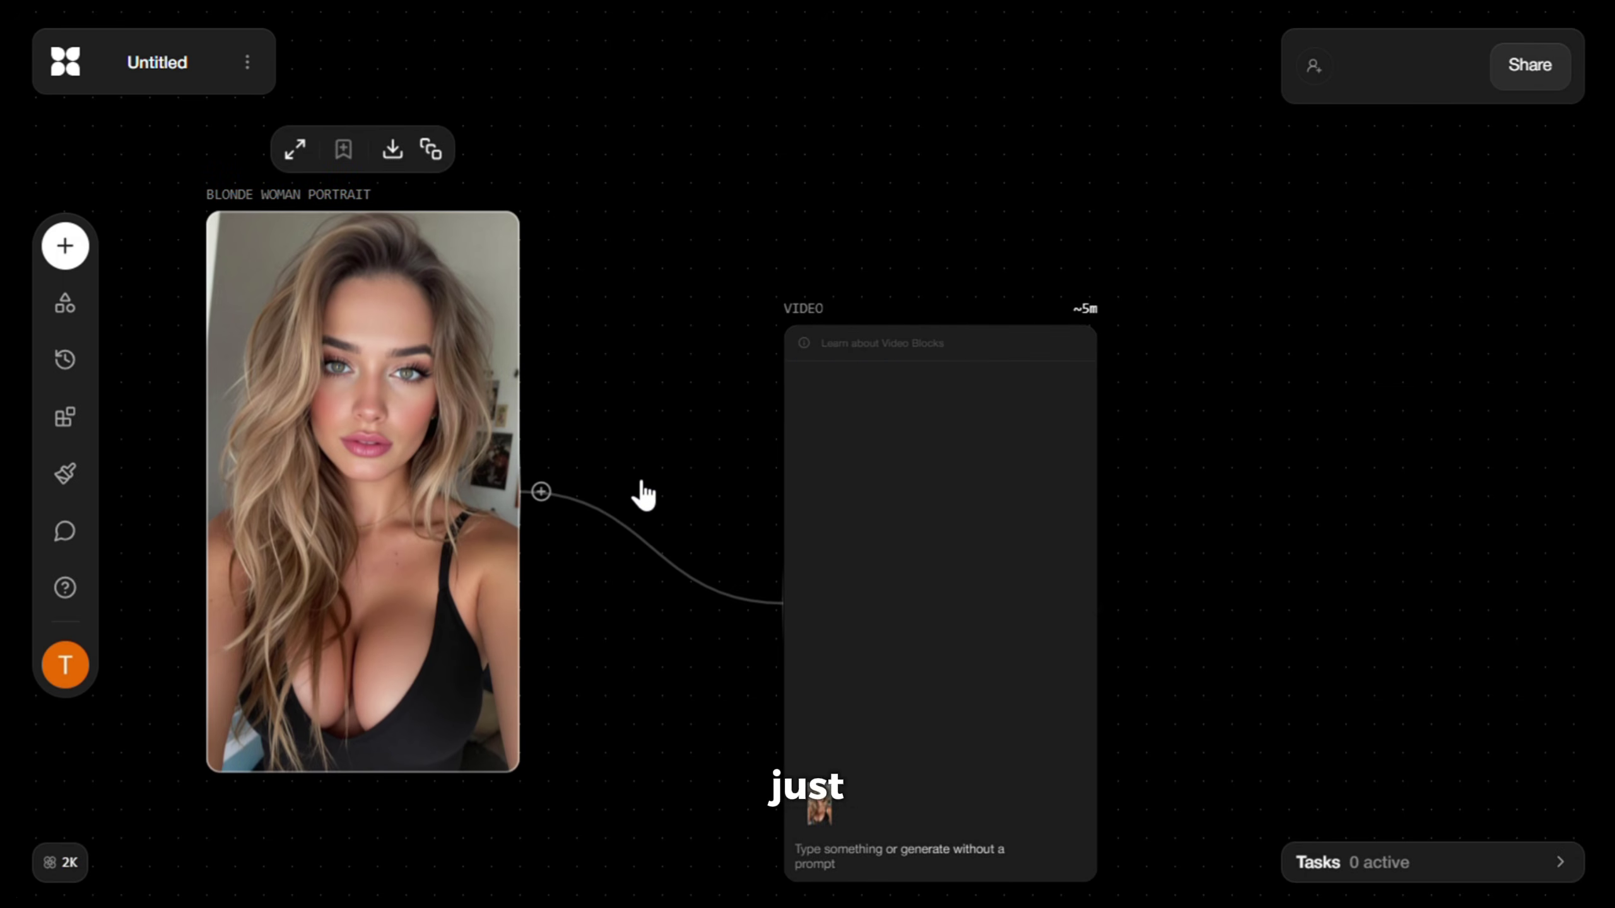
mouse_move(962, 398)
left_click(991, 363)
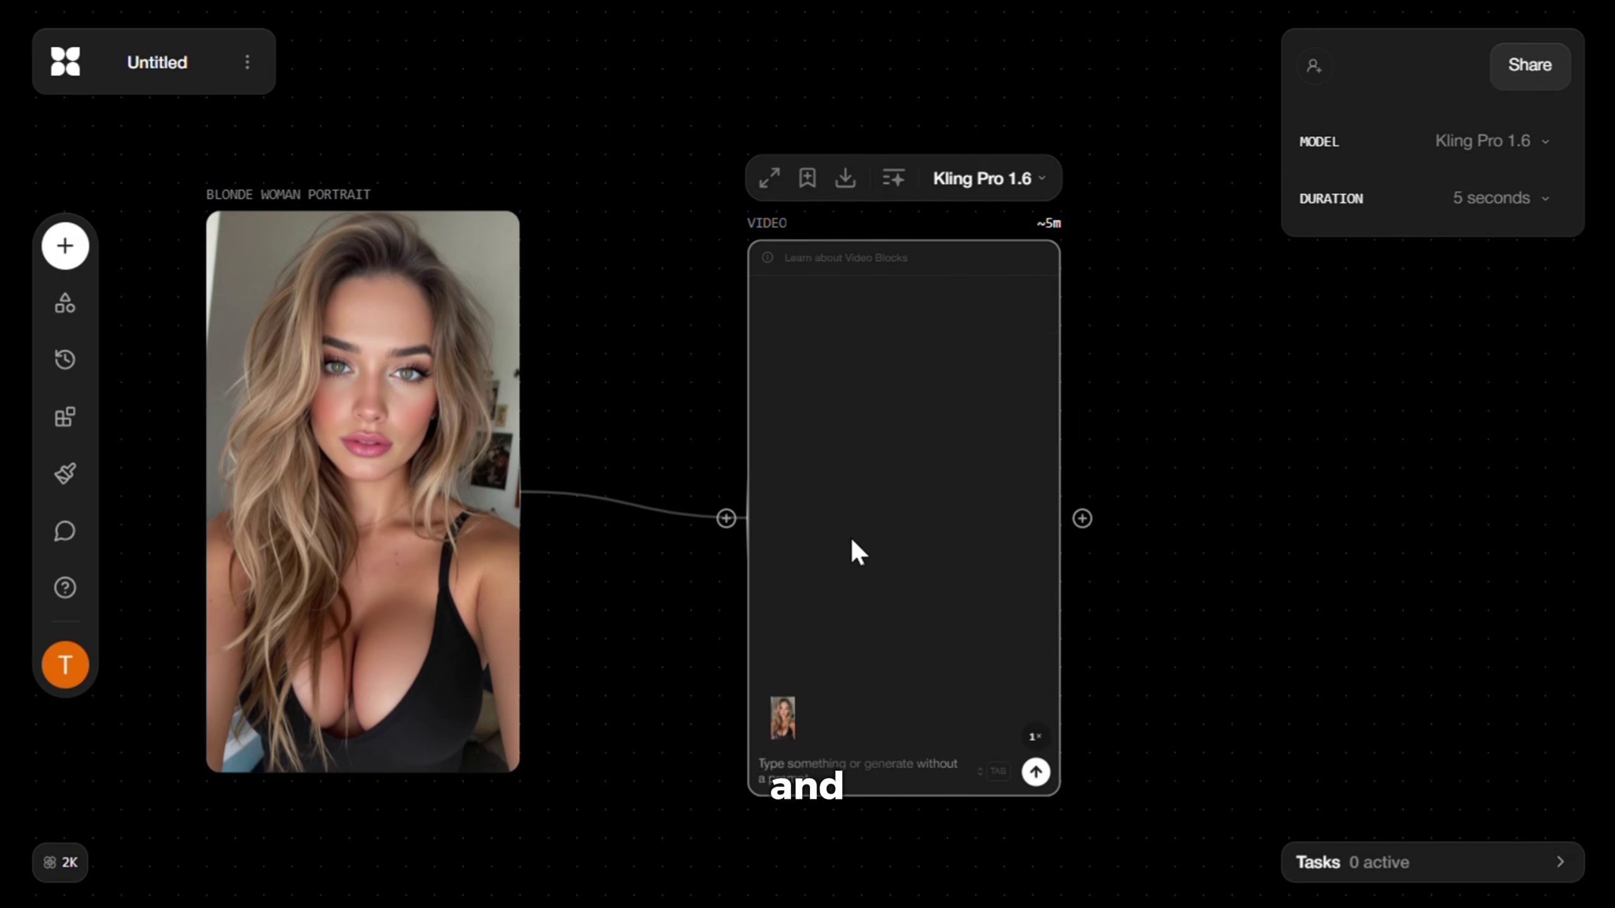
Generate the video from the prompt "smiling, cinematic" and expand the task list.
left_click(836, 771)
type("smiling, cinematic")
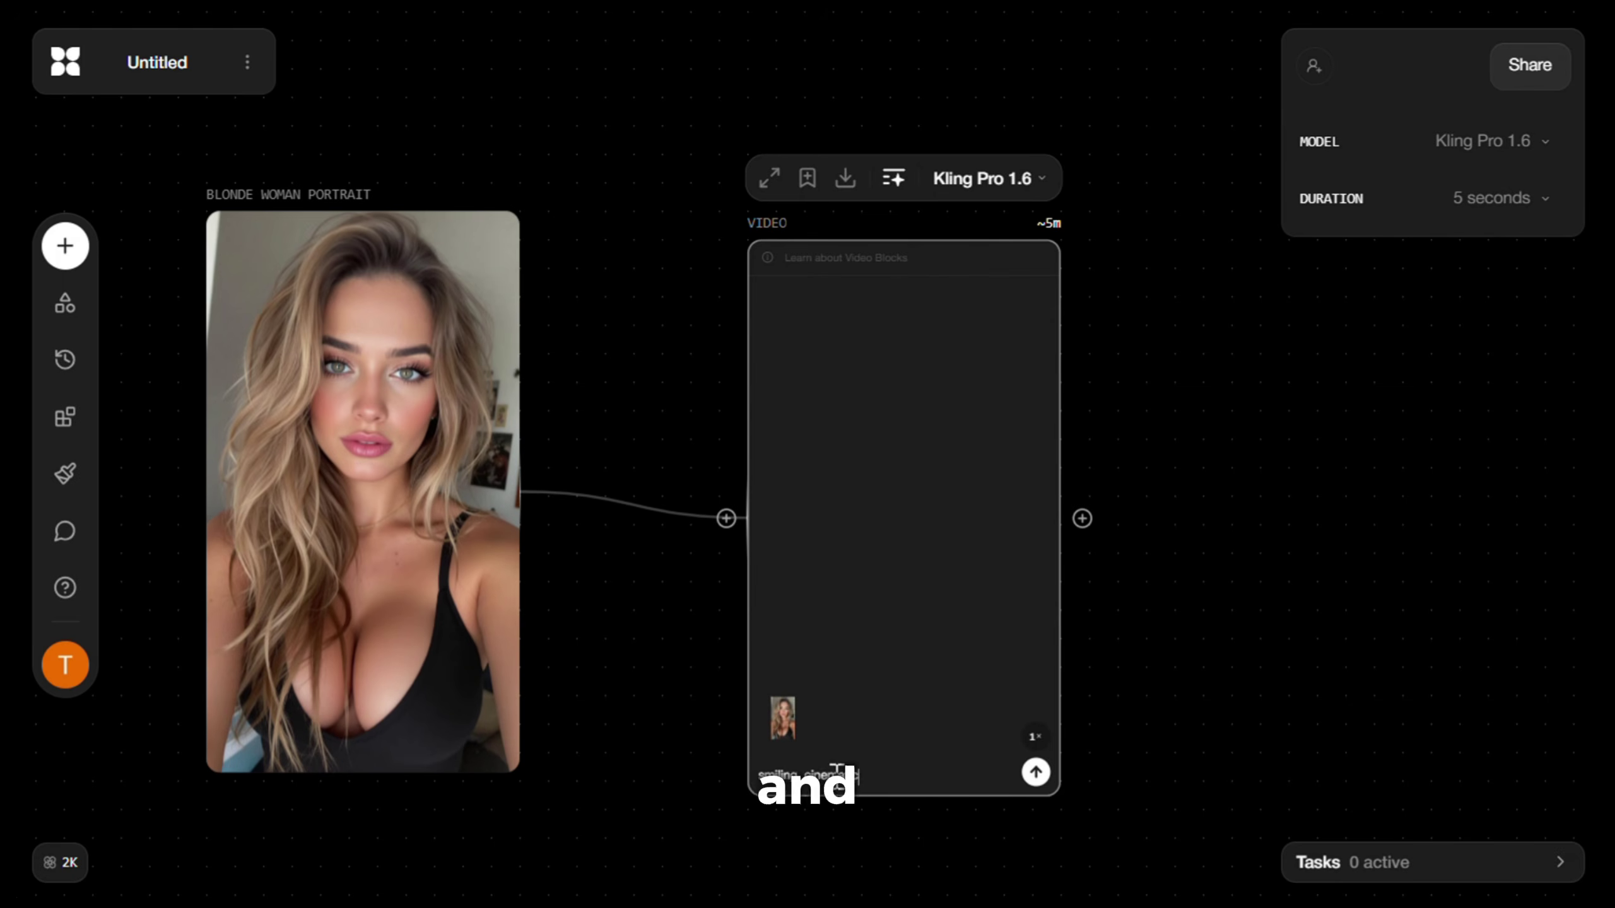
left_click(1035, 772)
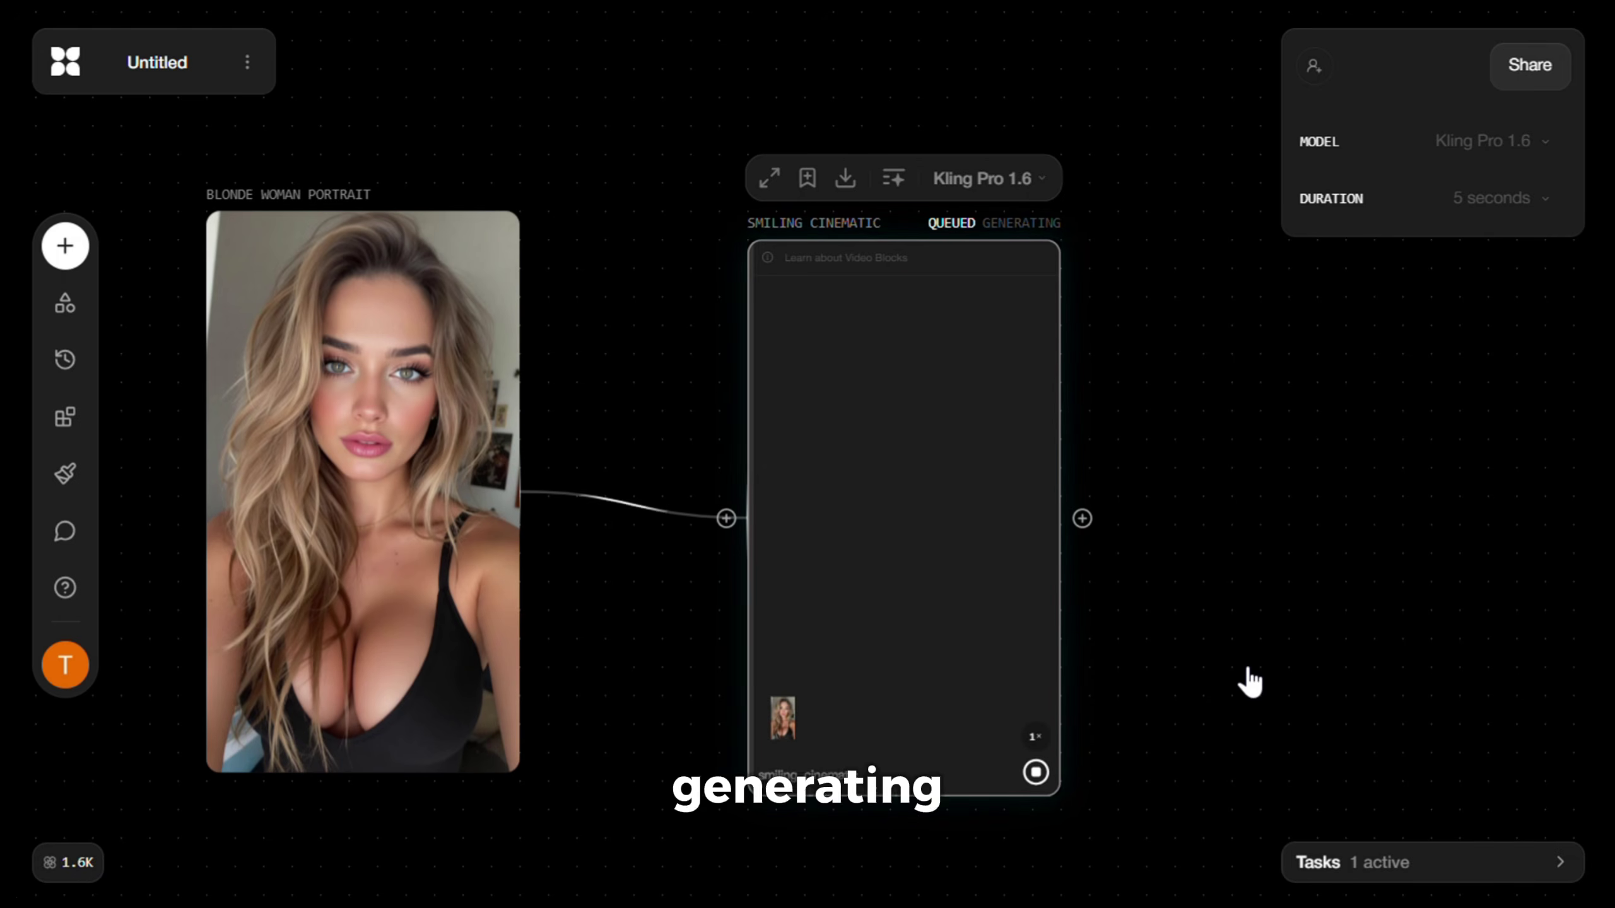
left_click(1449, 863)
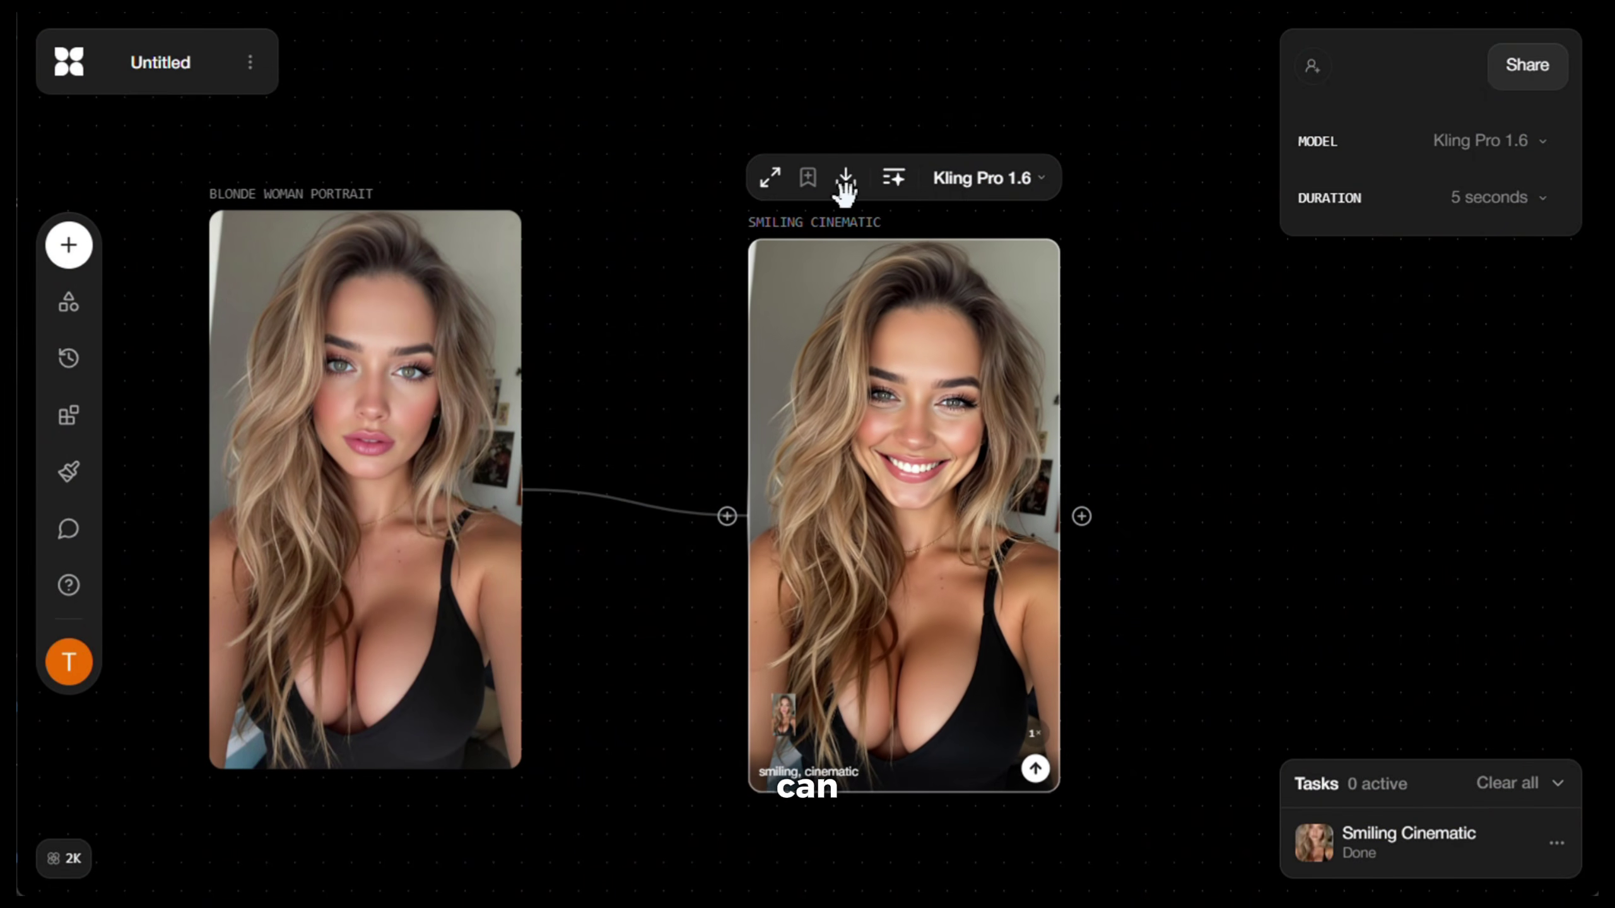
Check which download formats are offered for the generated smiling video.
left_click(846, 179)
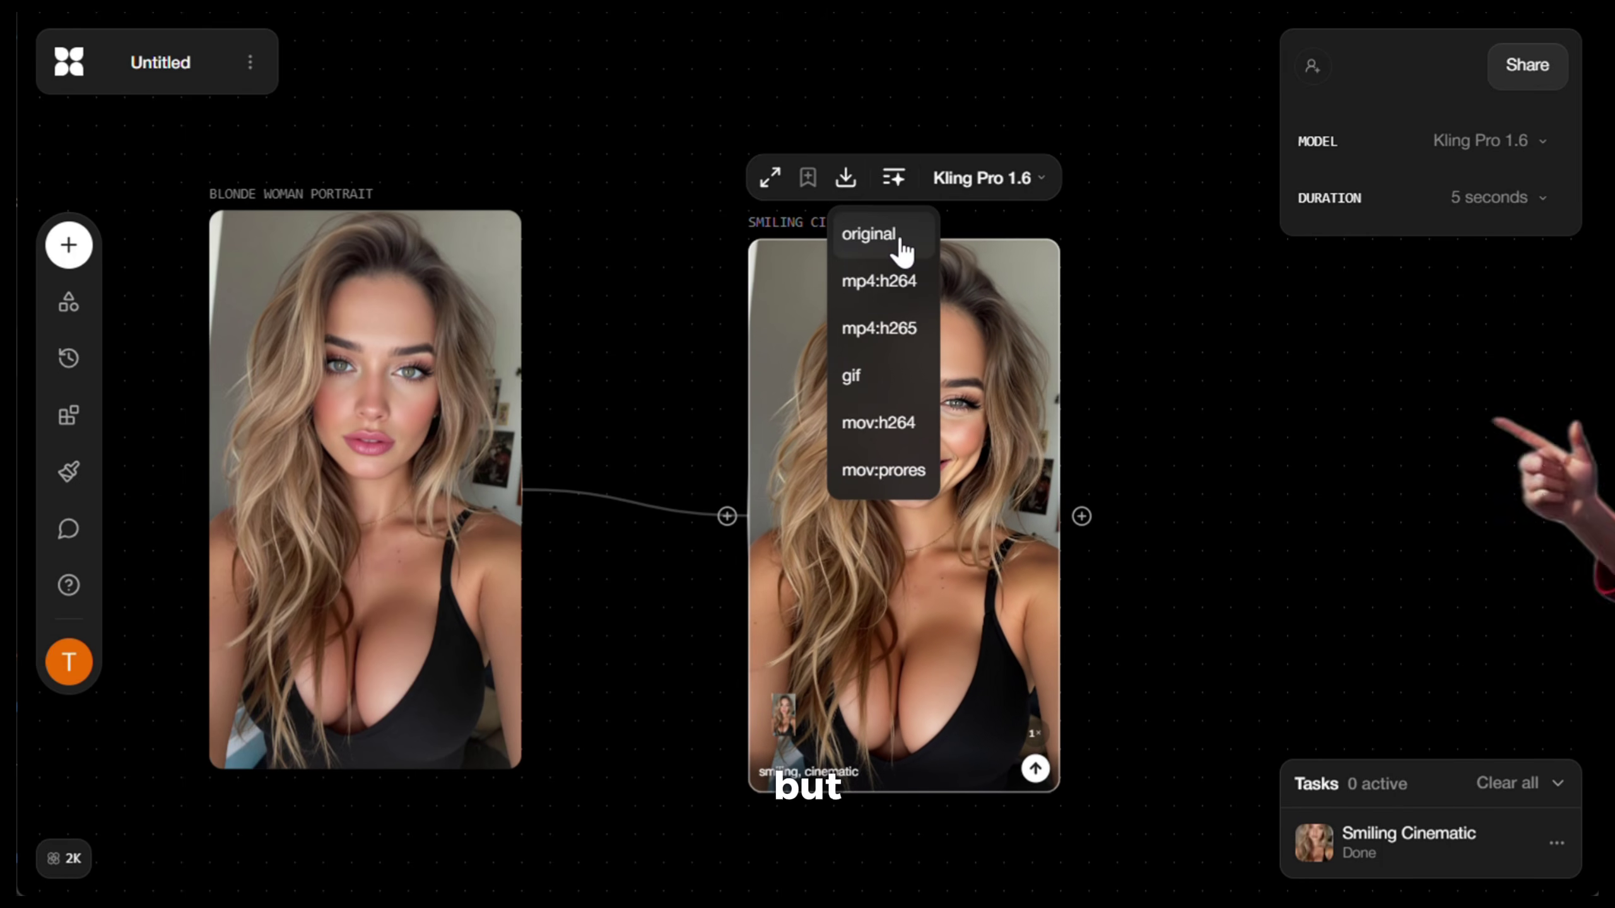
left_click(845, 180)
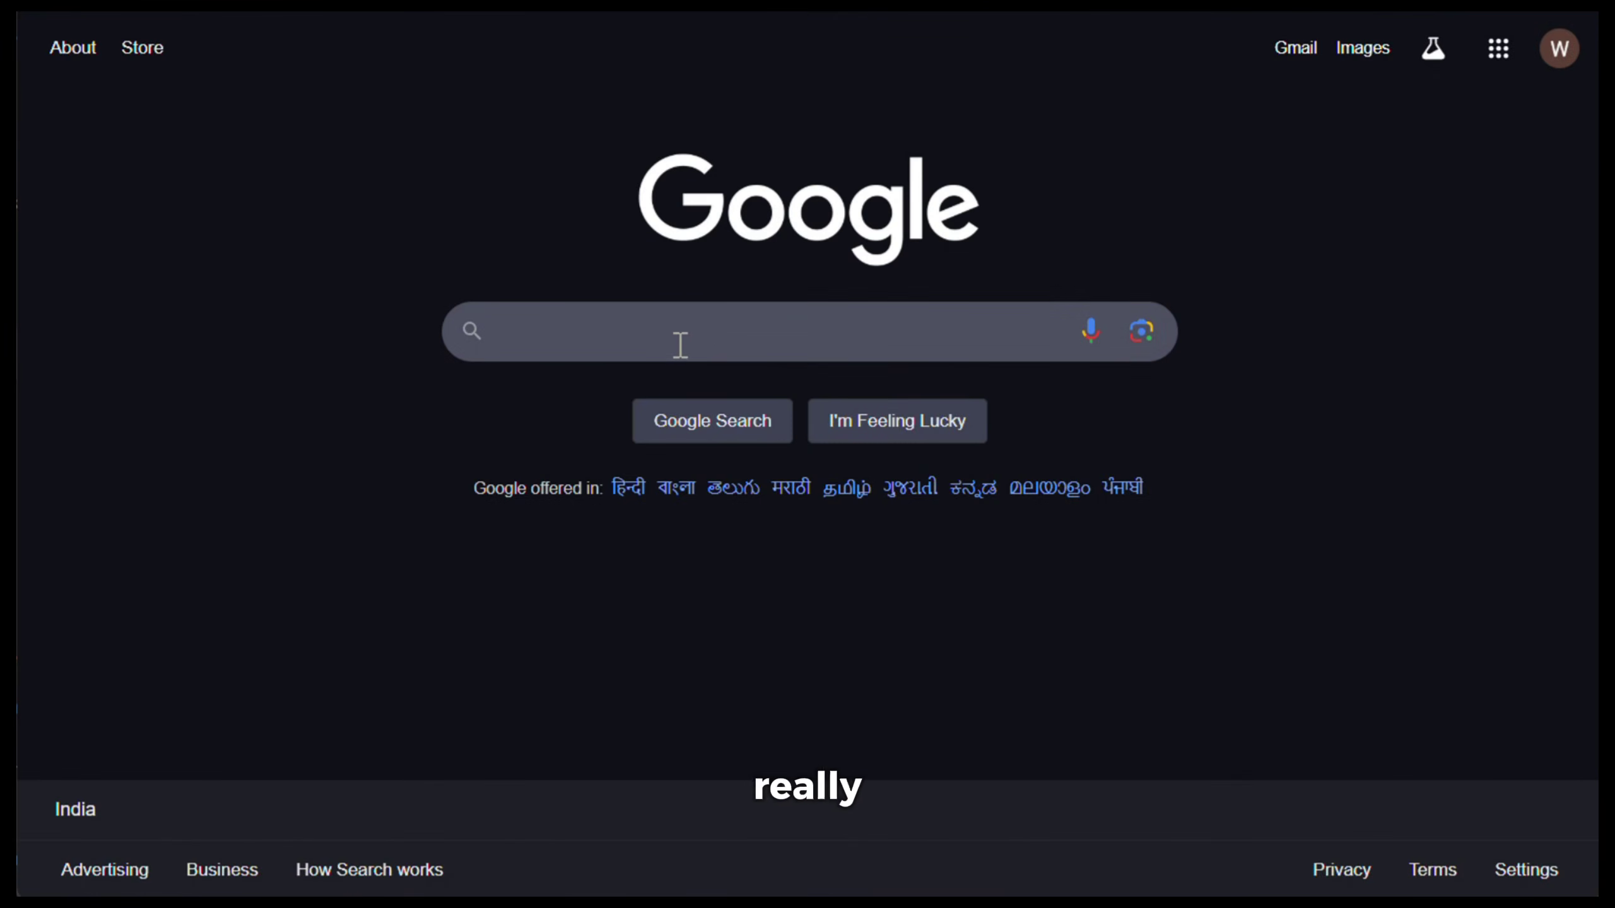
Switch to Google, search for "video downloader professional chrome extension" and open the extension's Chrome Web Store page.
left_click(716, 326)
type("video downl")
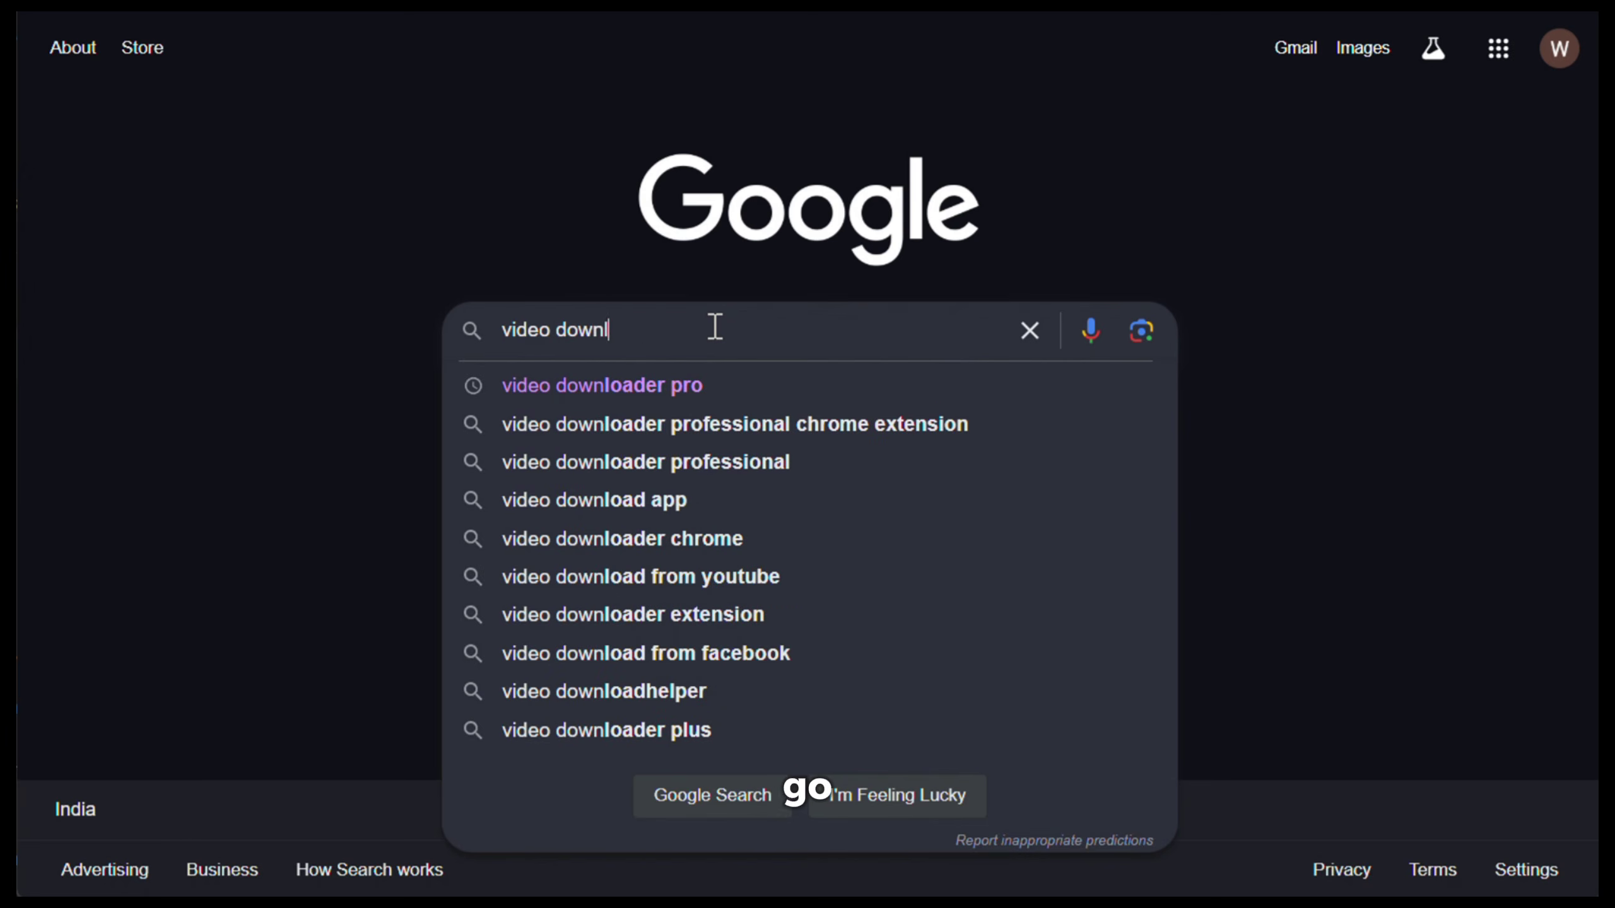
type("oader profession")
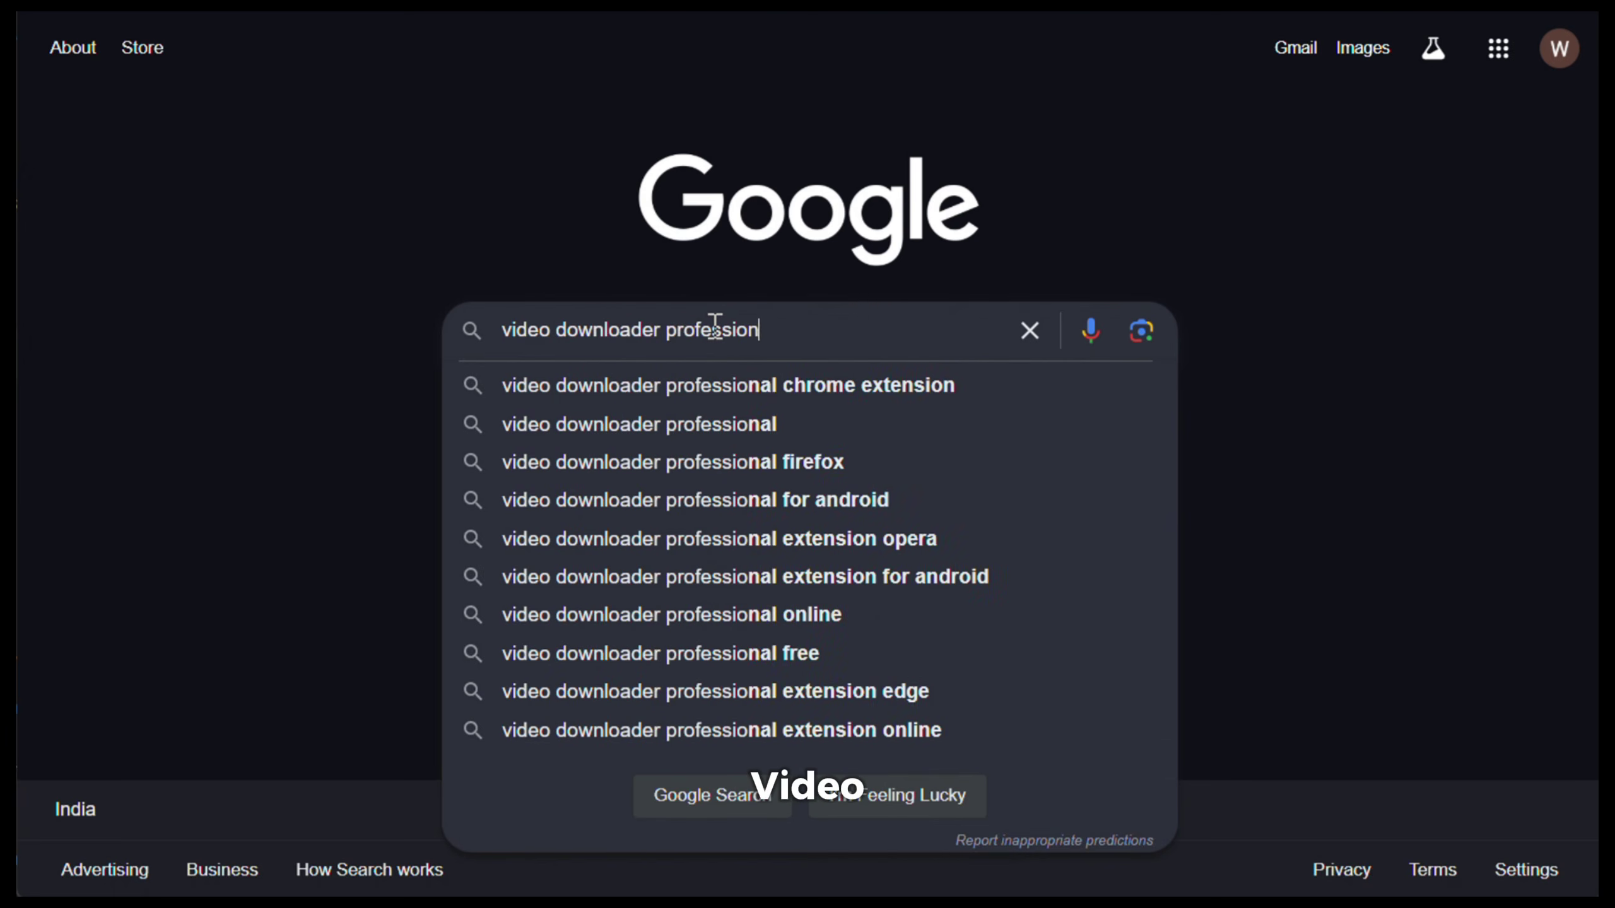
type("al chrome extension")
key("Return")
left_click(649, 290)
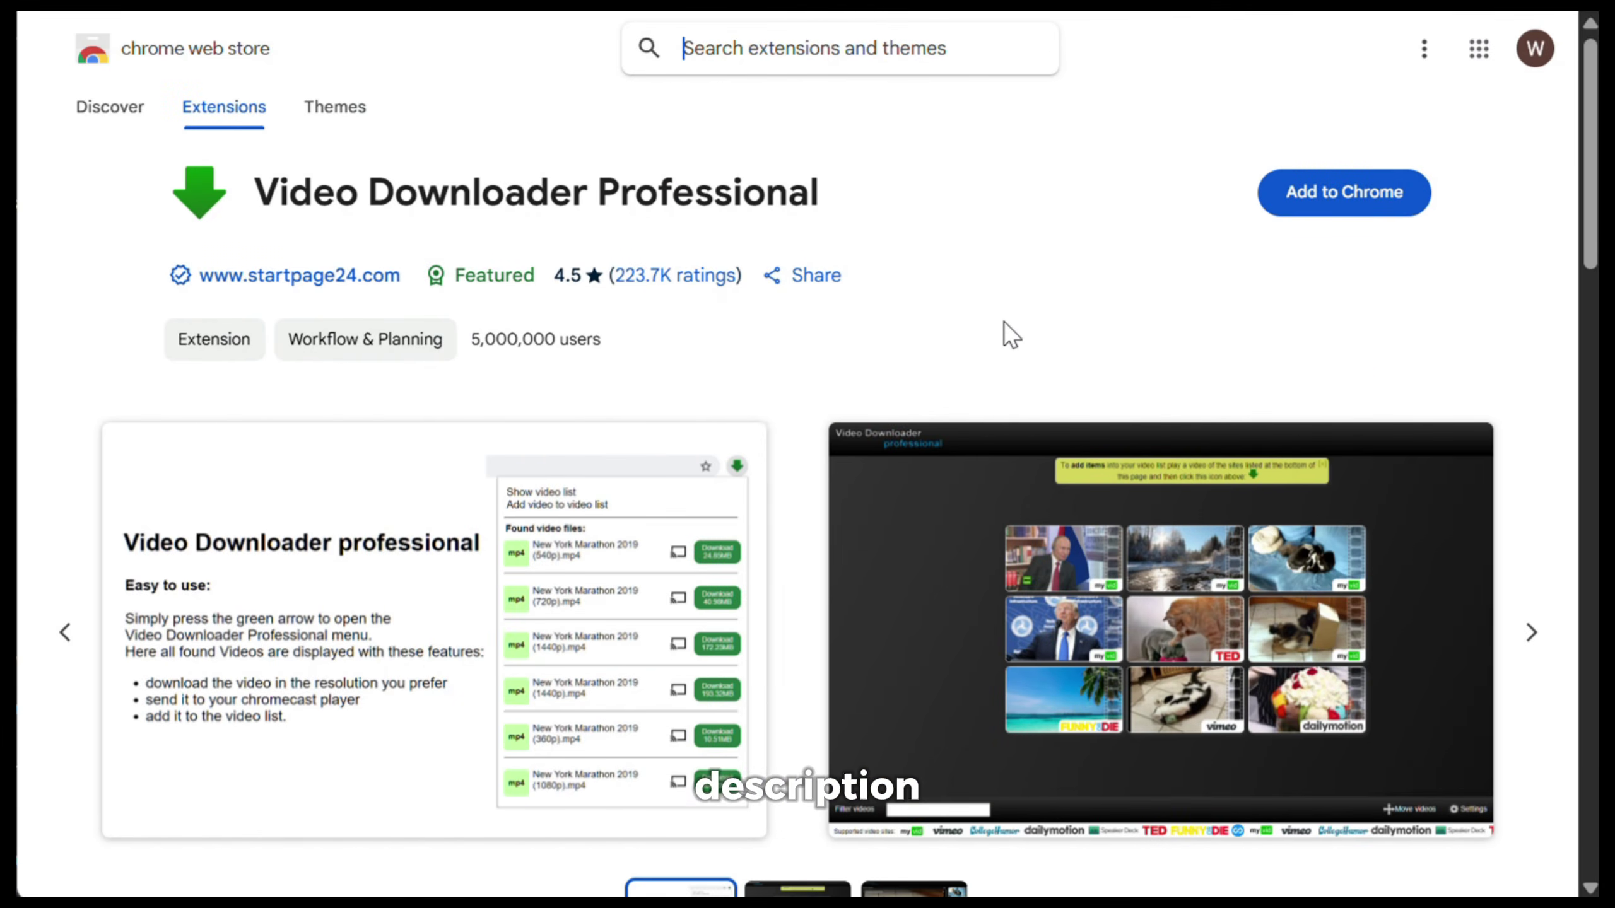
Add the Video Downloader Professional extension to Chrome and pin it to the browser toolbar.
left_click(1340, 207)
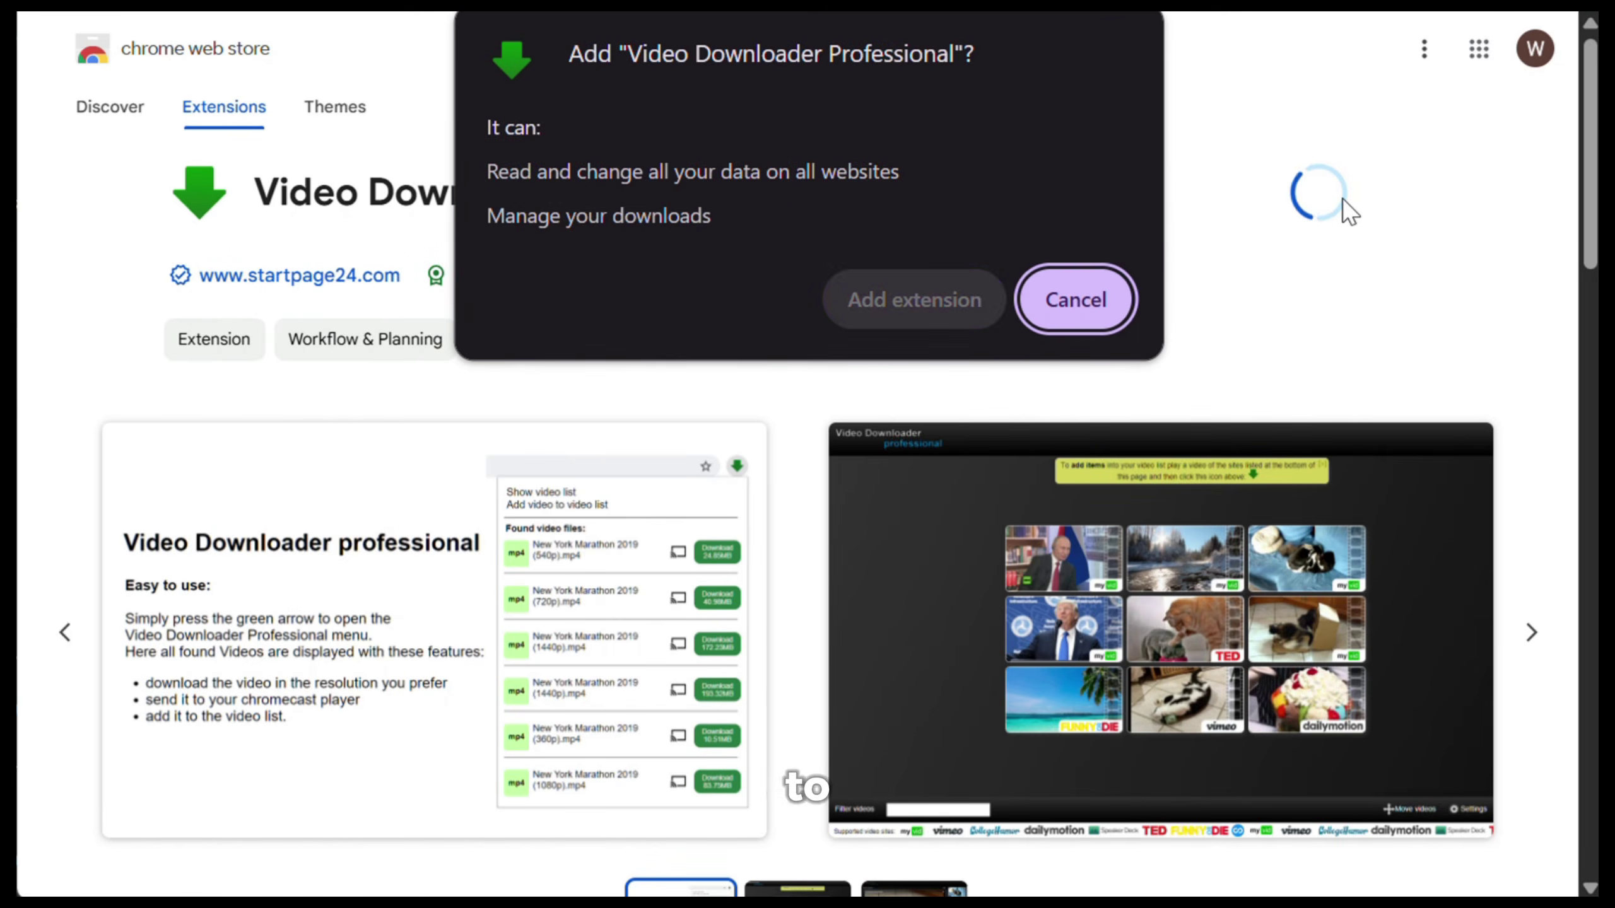
left_click(926, 295)
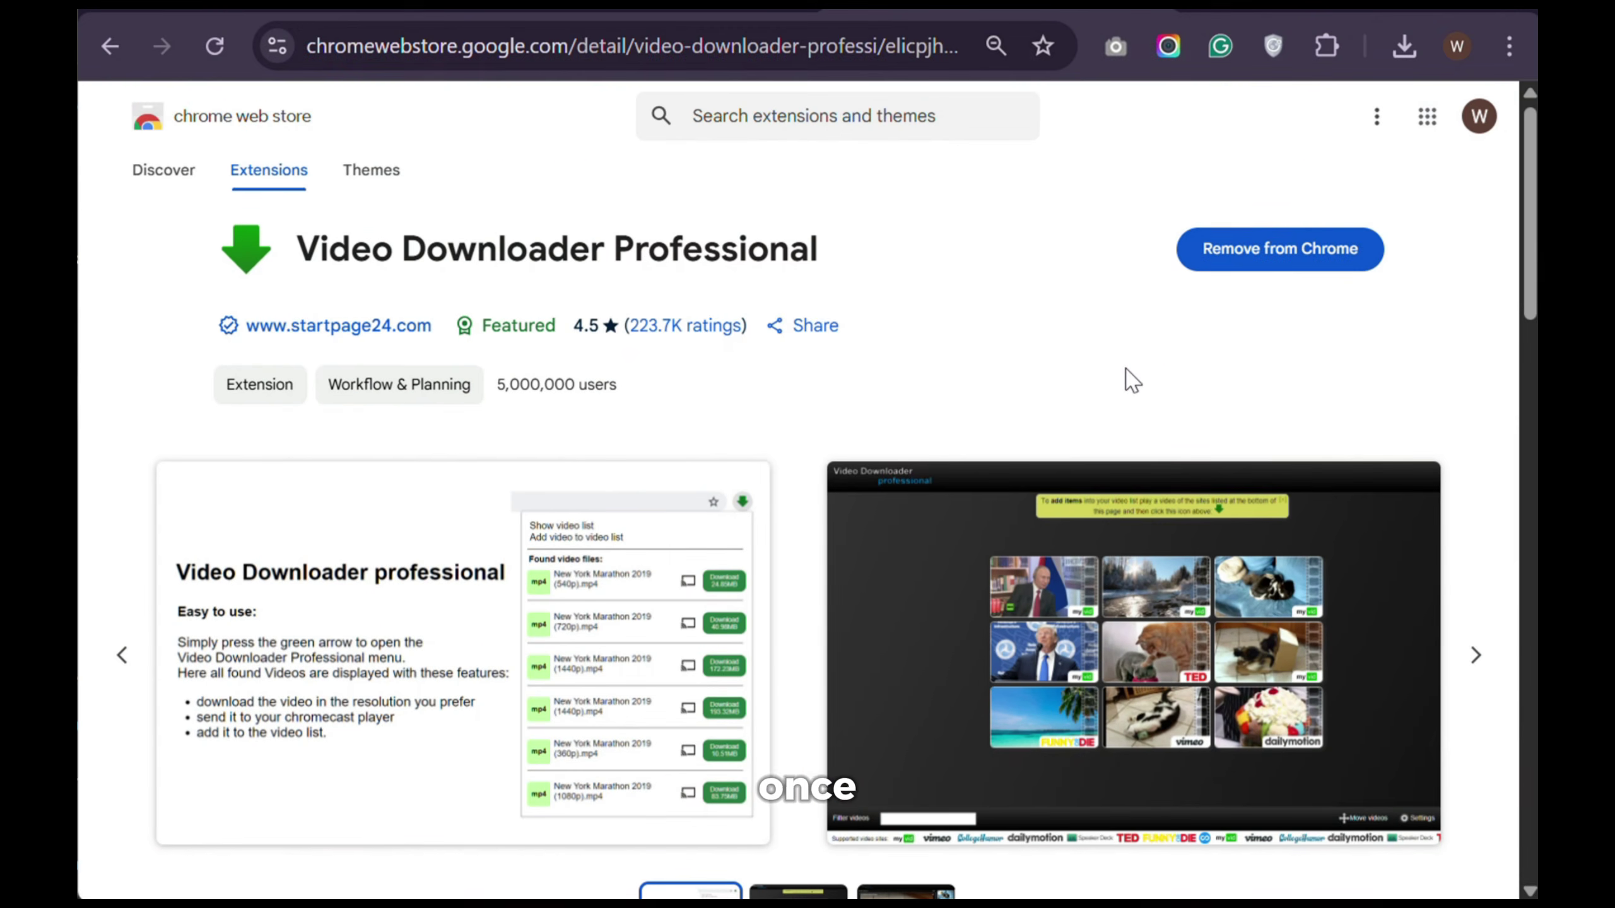
left_click(1333, 48)
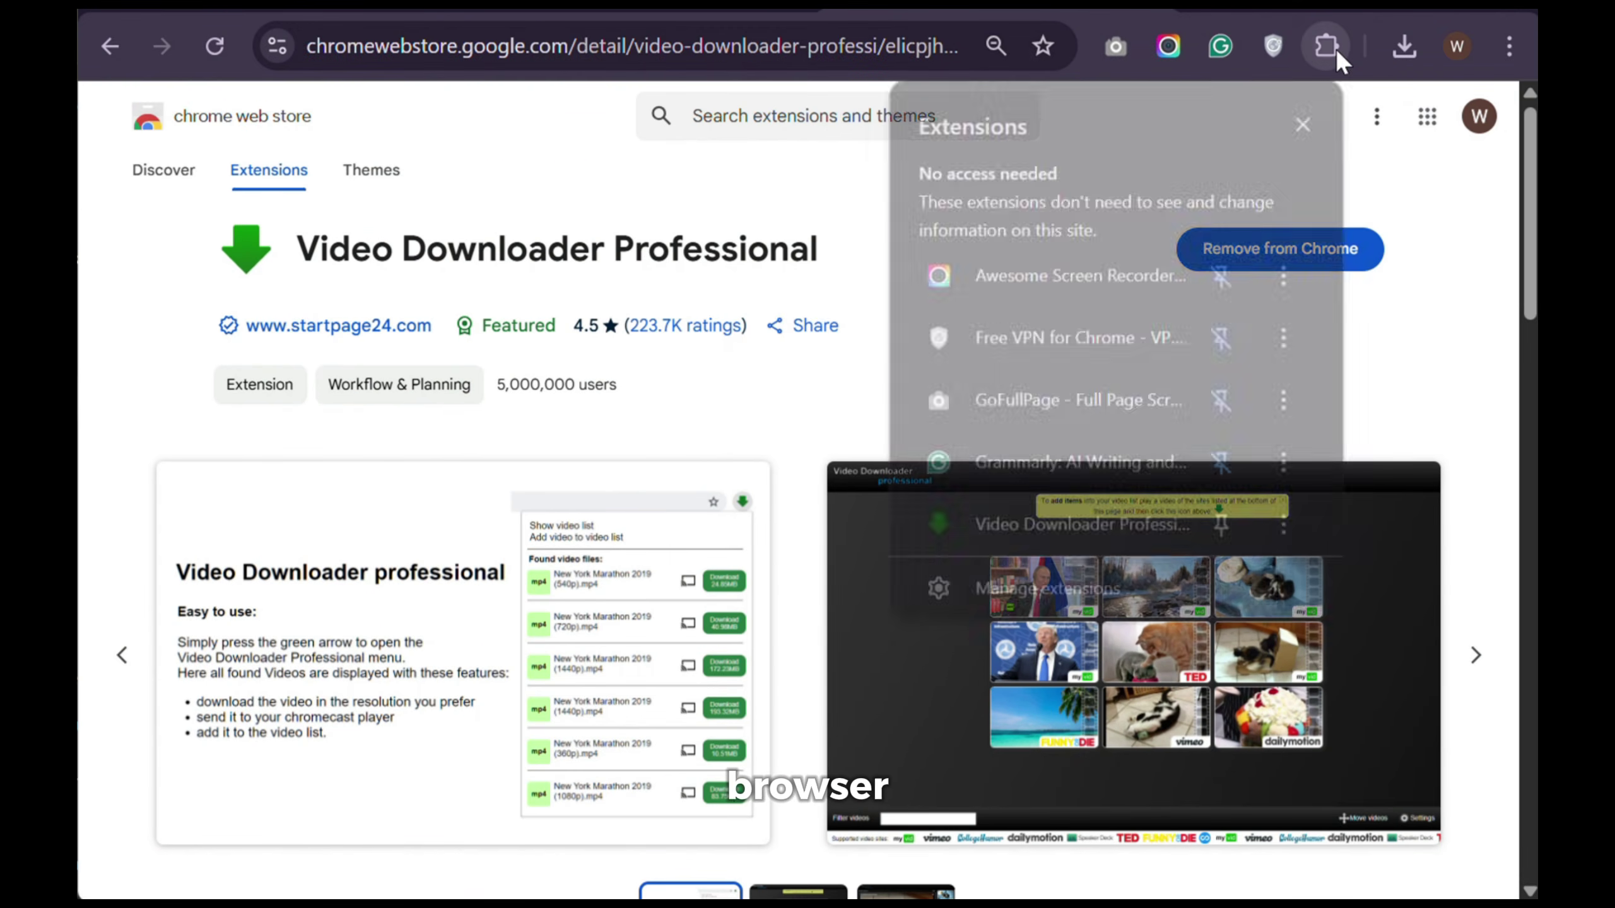
left_click(1232, 532)
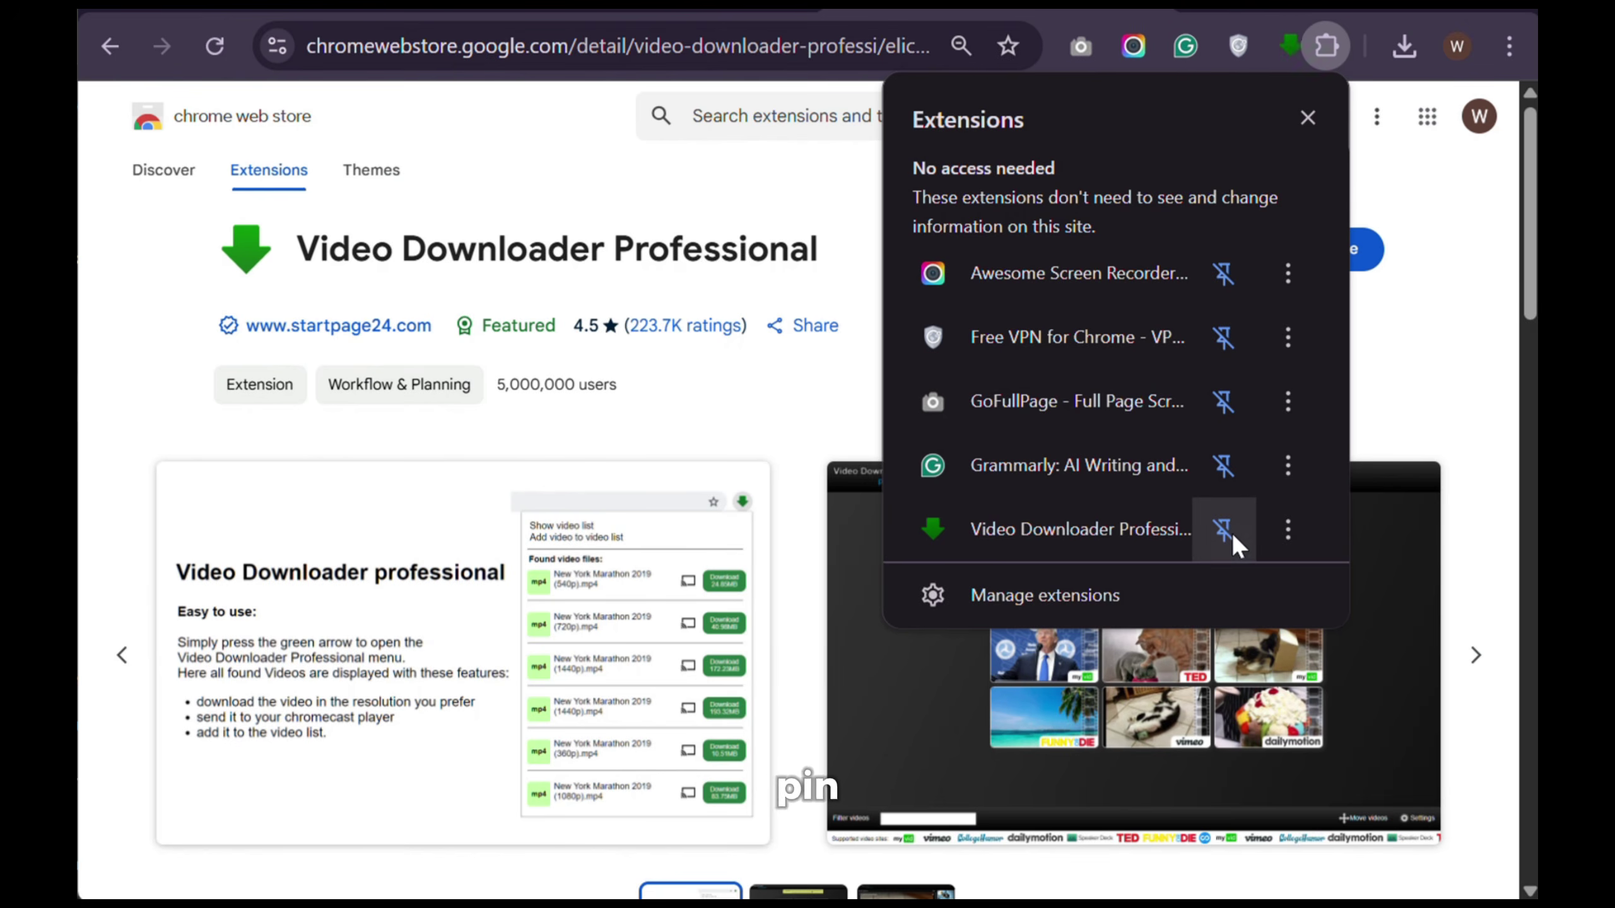
left_click(1415, 374)
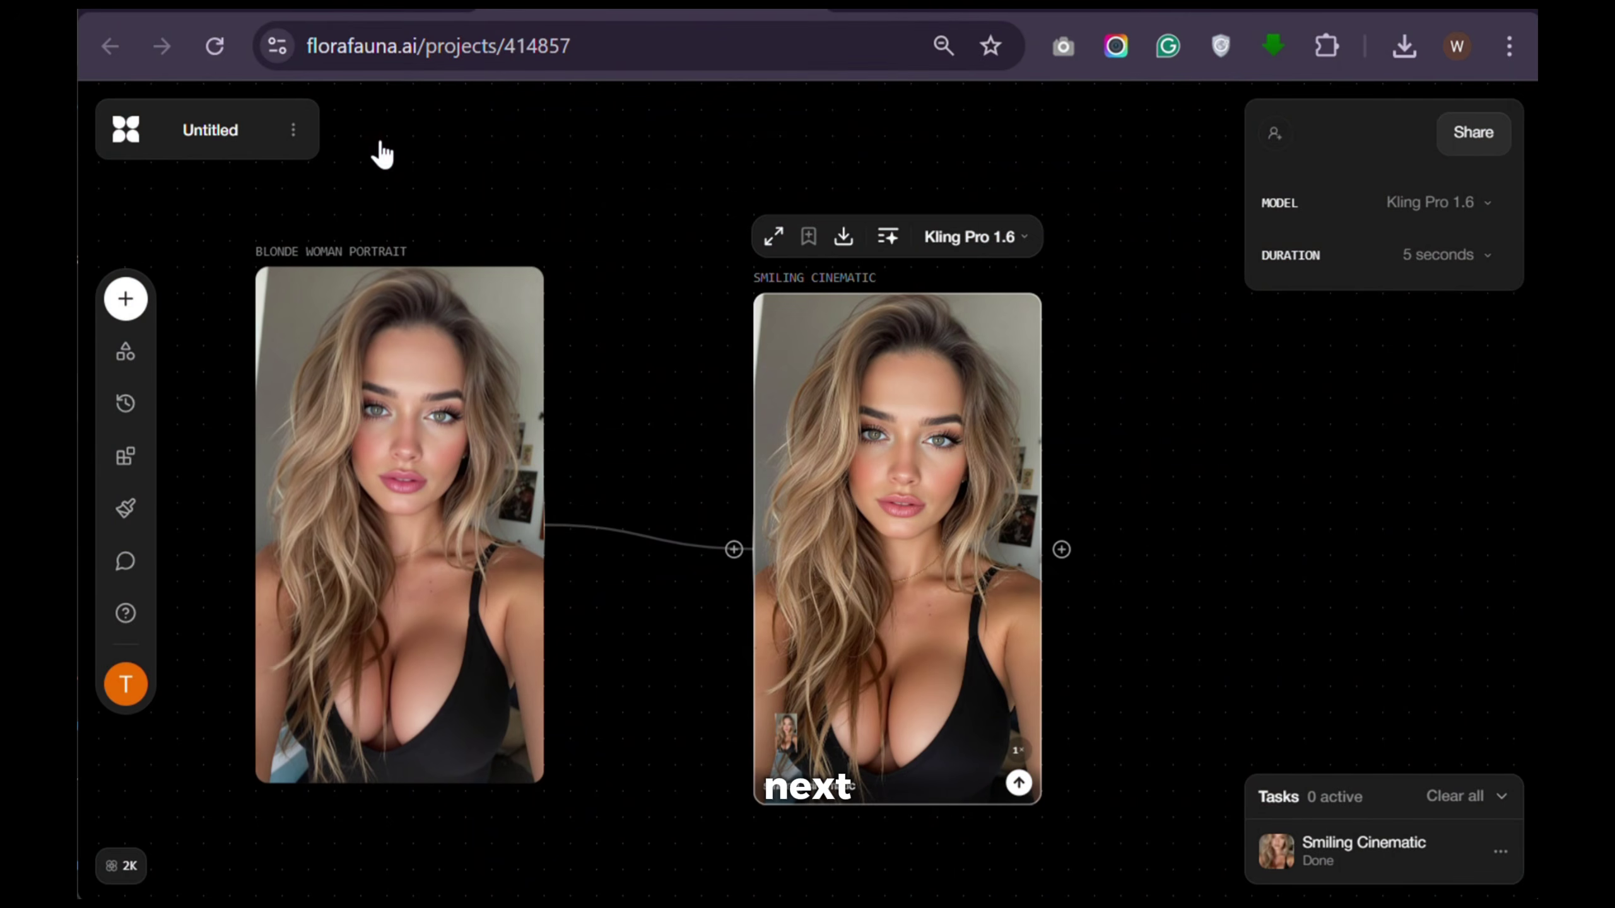
Reload the florafauna.ai project page and view the video files detected by the Video Downloader Professional extension.
left_click(214, 46)
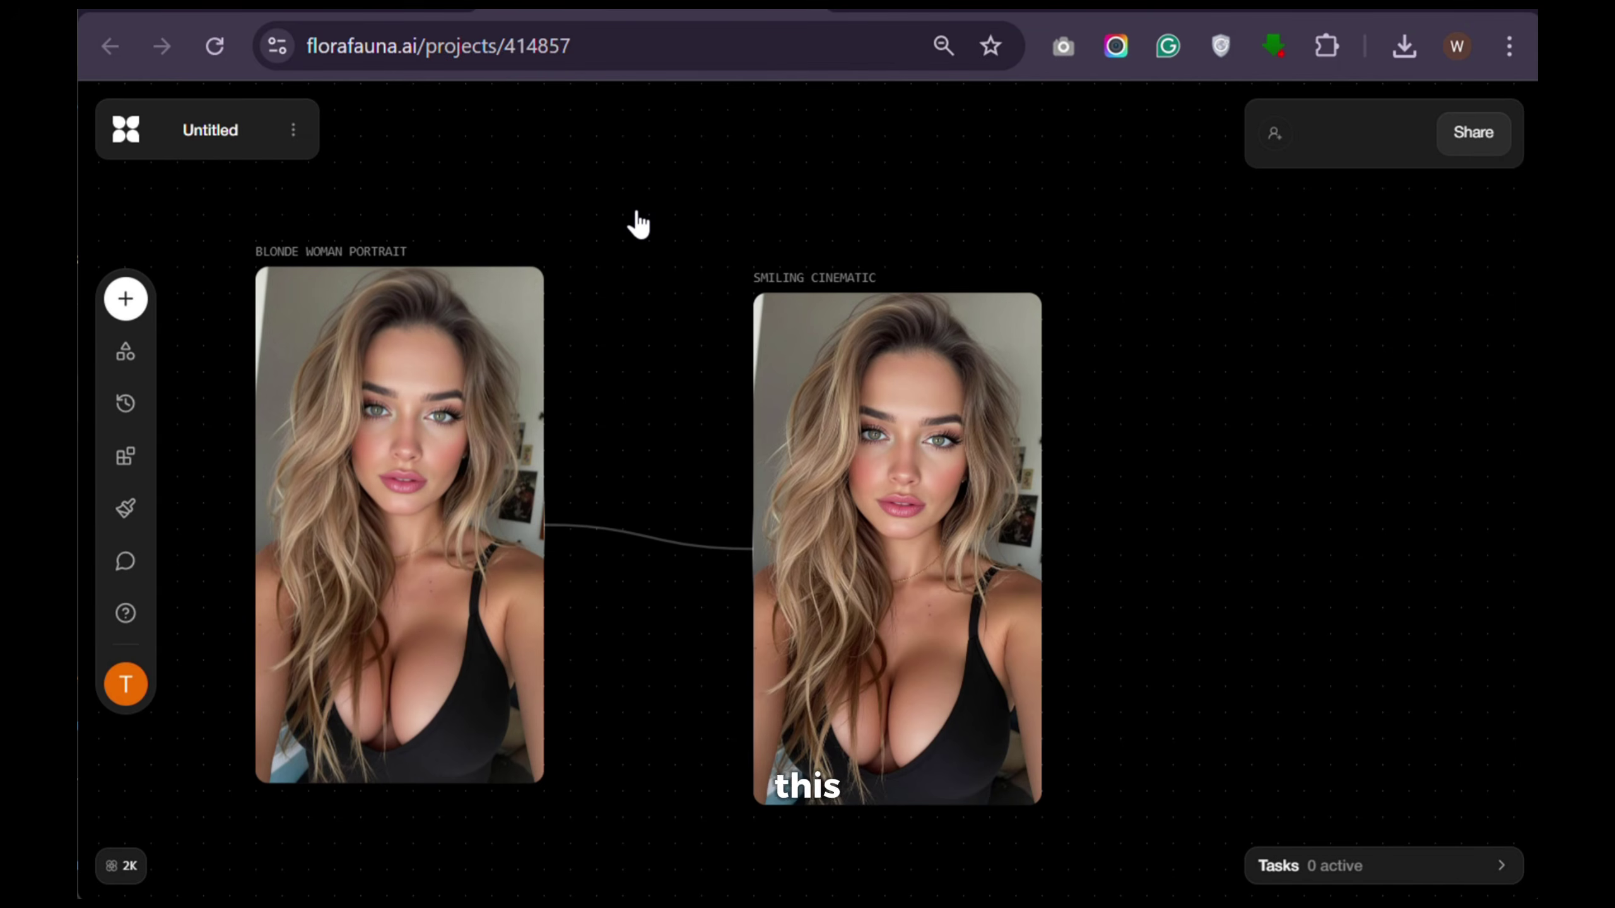
left_click(1271, 48)
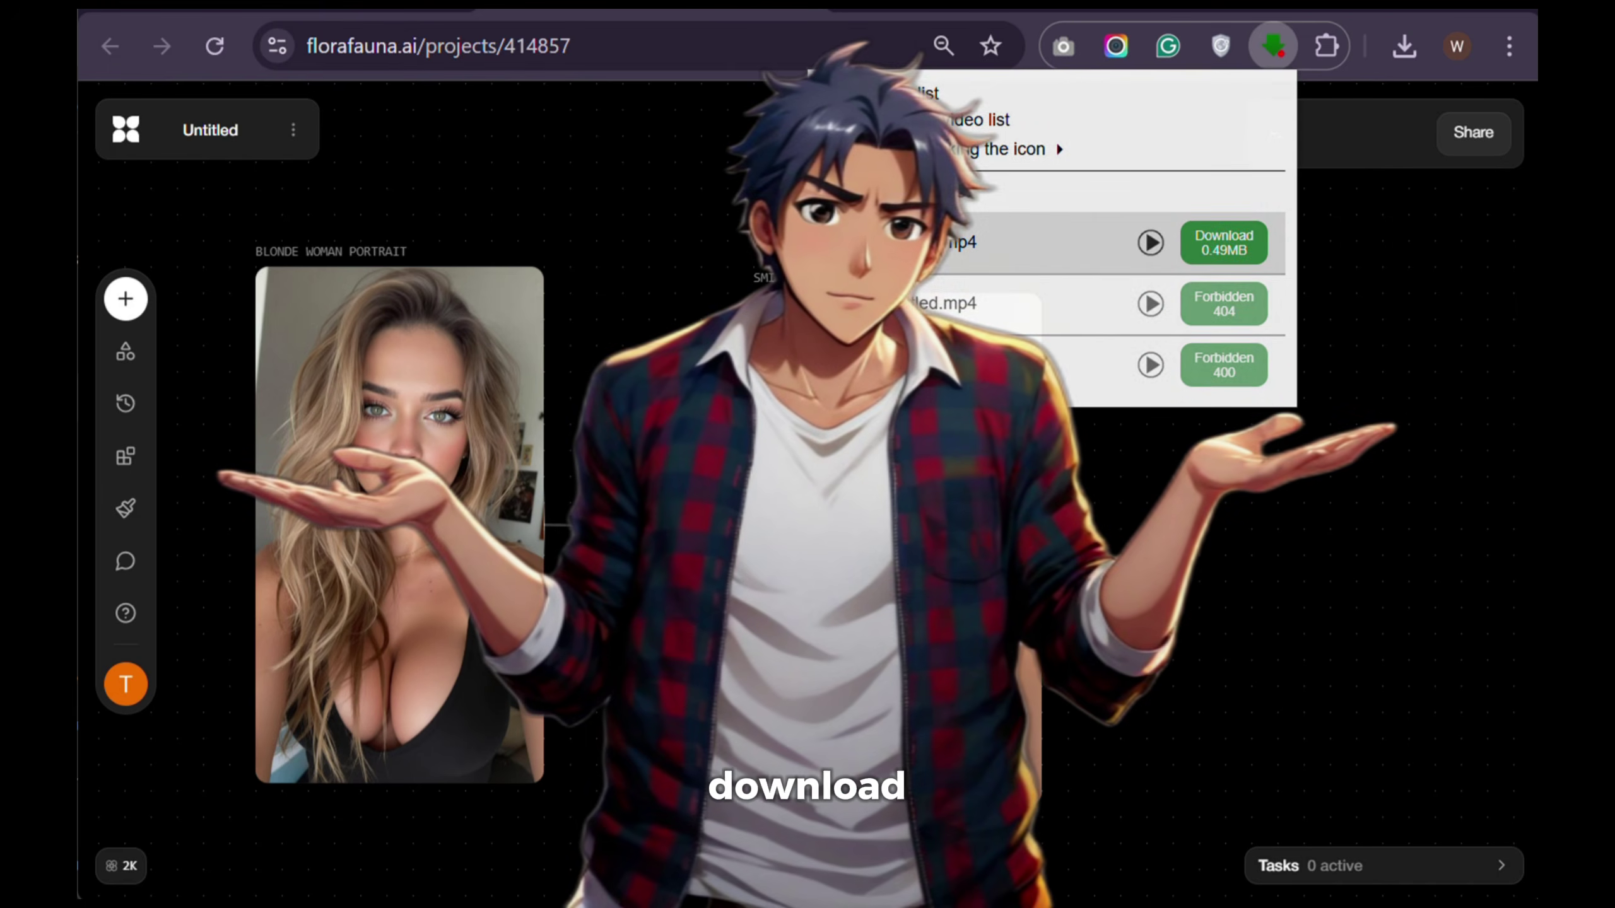
left_click(1157, 557)
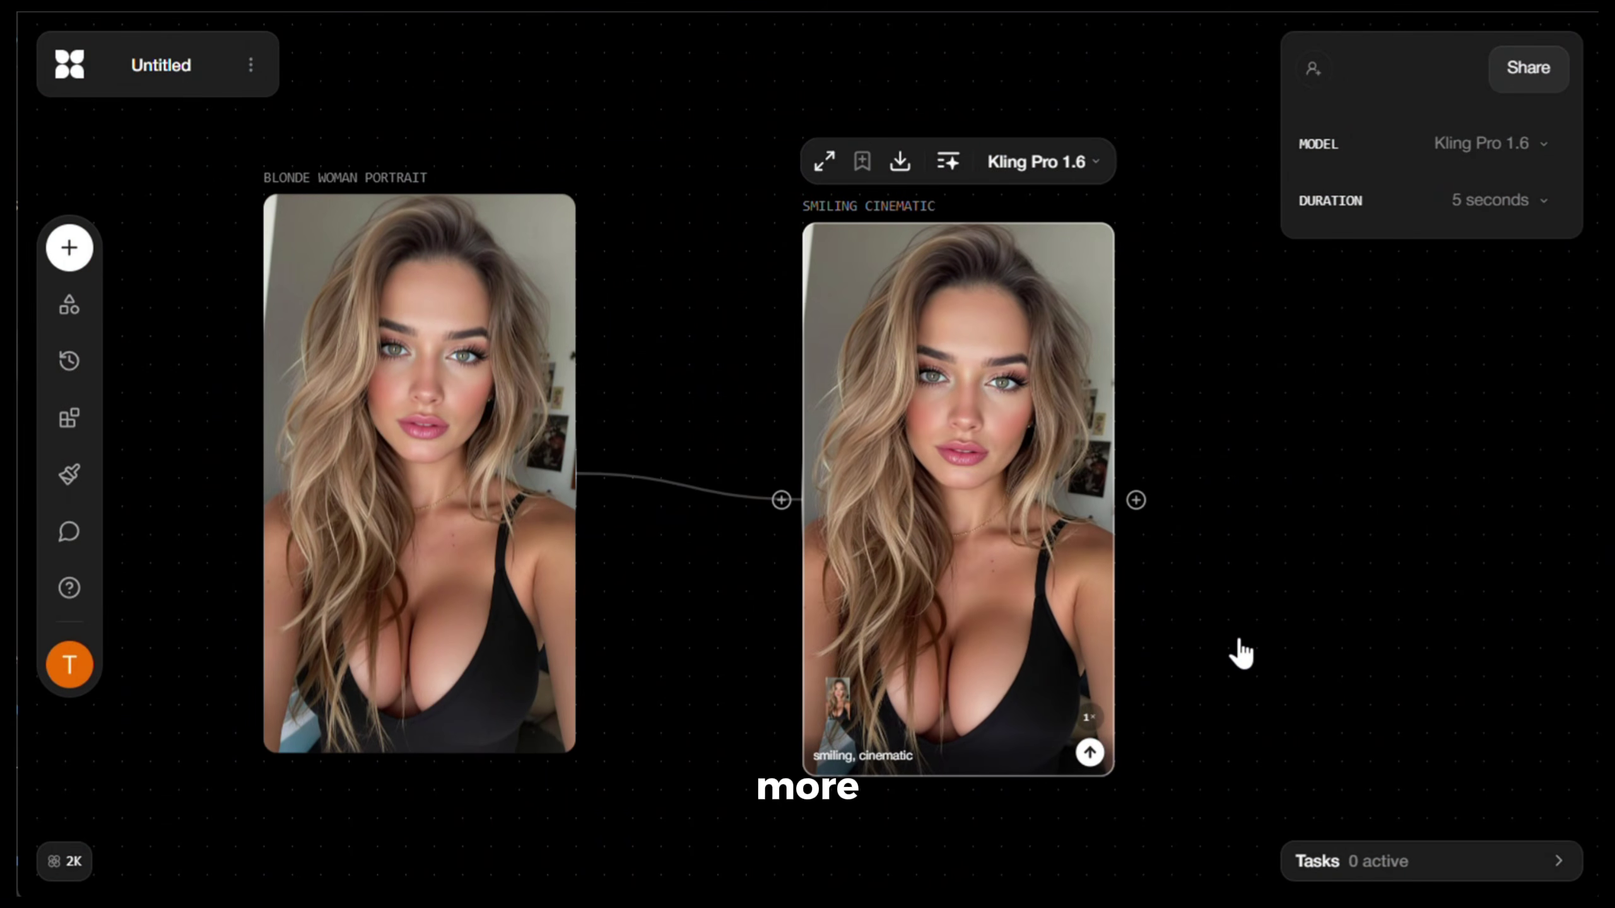
Use the colonnade bikini woman image as the video block's source and generate with the prompt "slow walking, cinematic".
left_click_drag(511, 887, 648, 720)
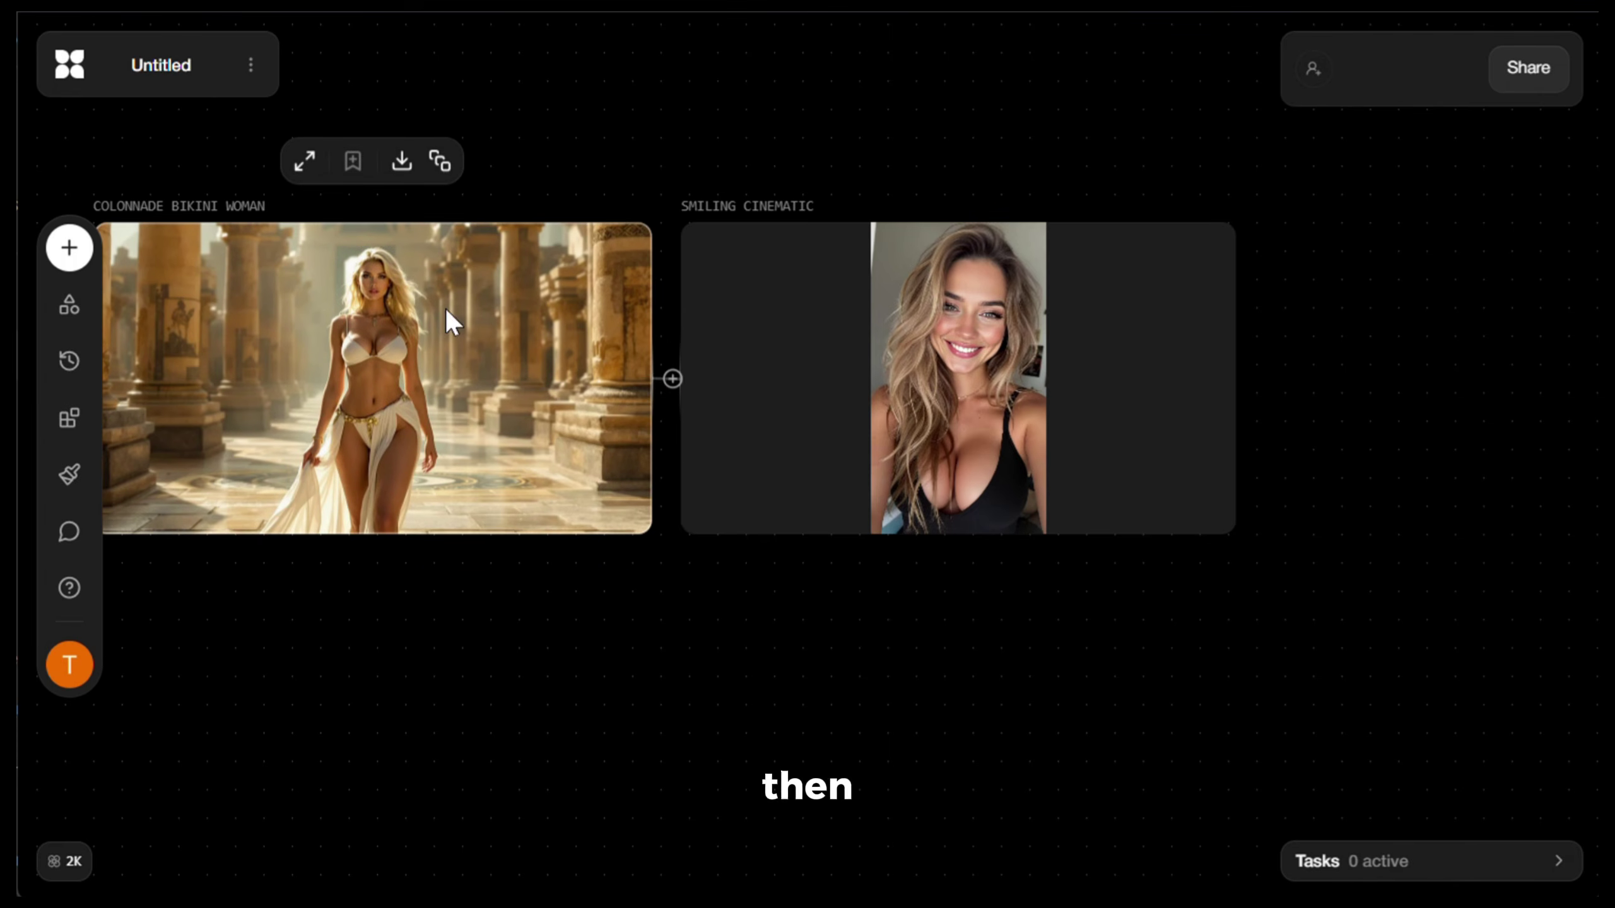
left_click(843, 516)
type("slow walking, cinematic")
left_click(1211, 510)
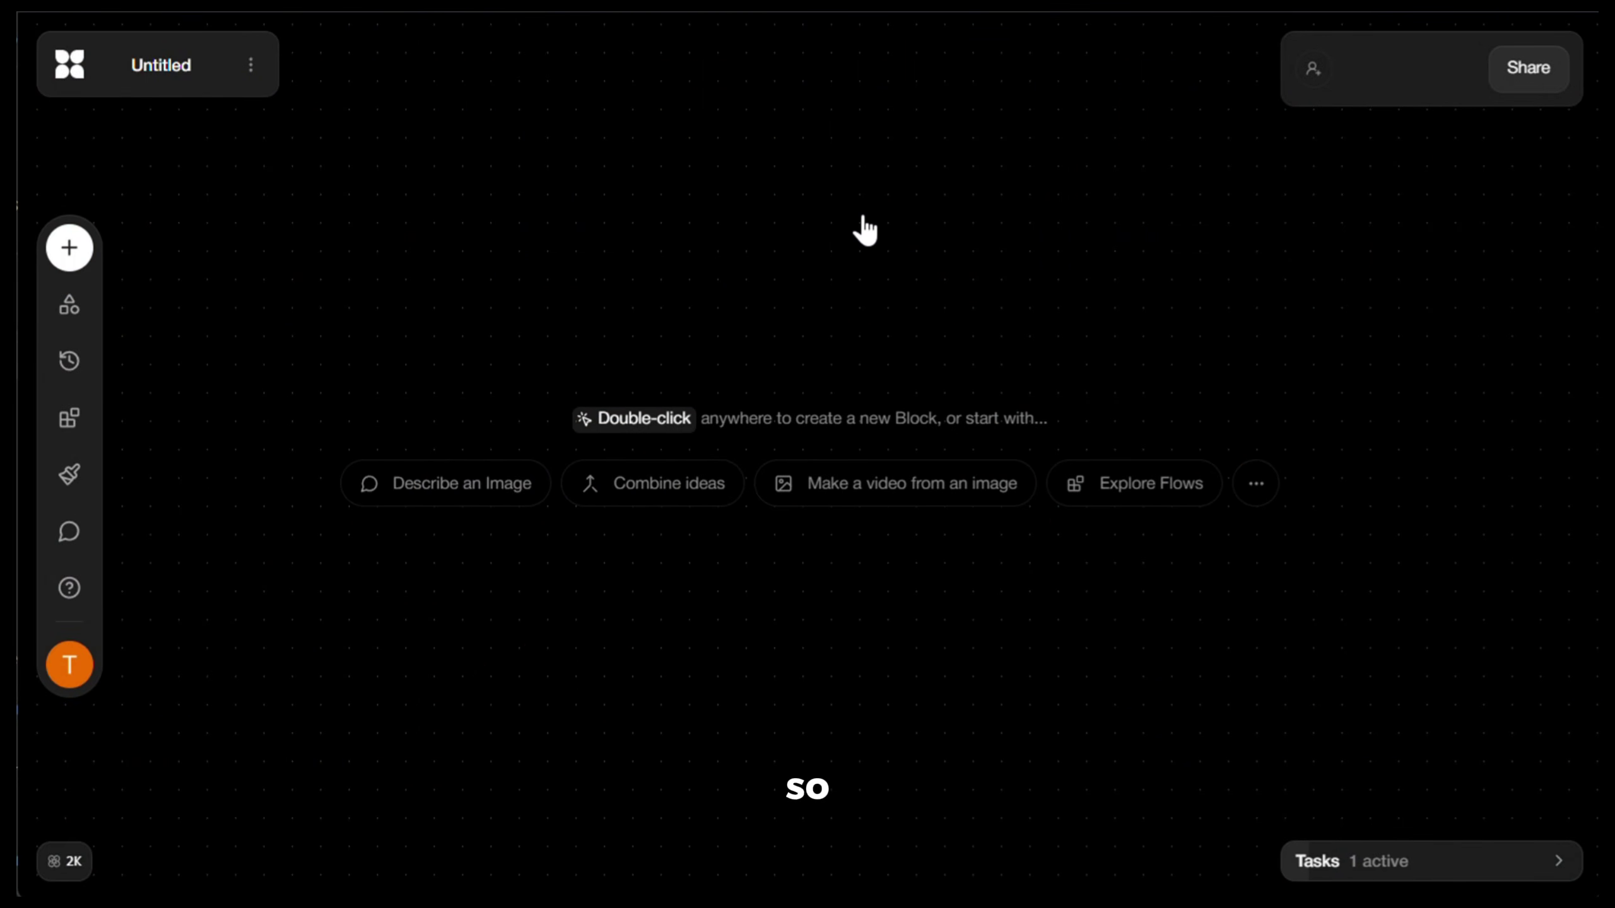
Add an image block to the empty canvas with the Flux Pro 1.1 model and a 16:9 aspect ratio.
double_click(863, 228)
left_click(977, 151)
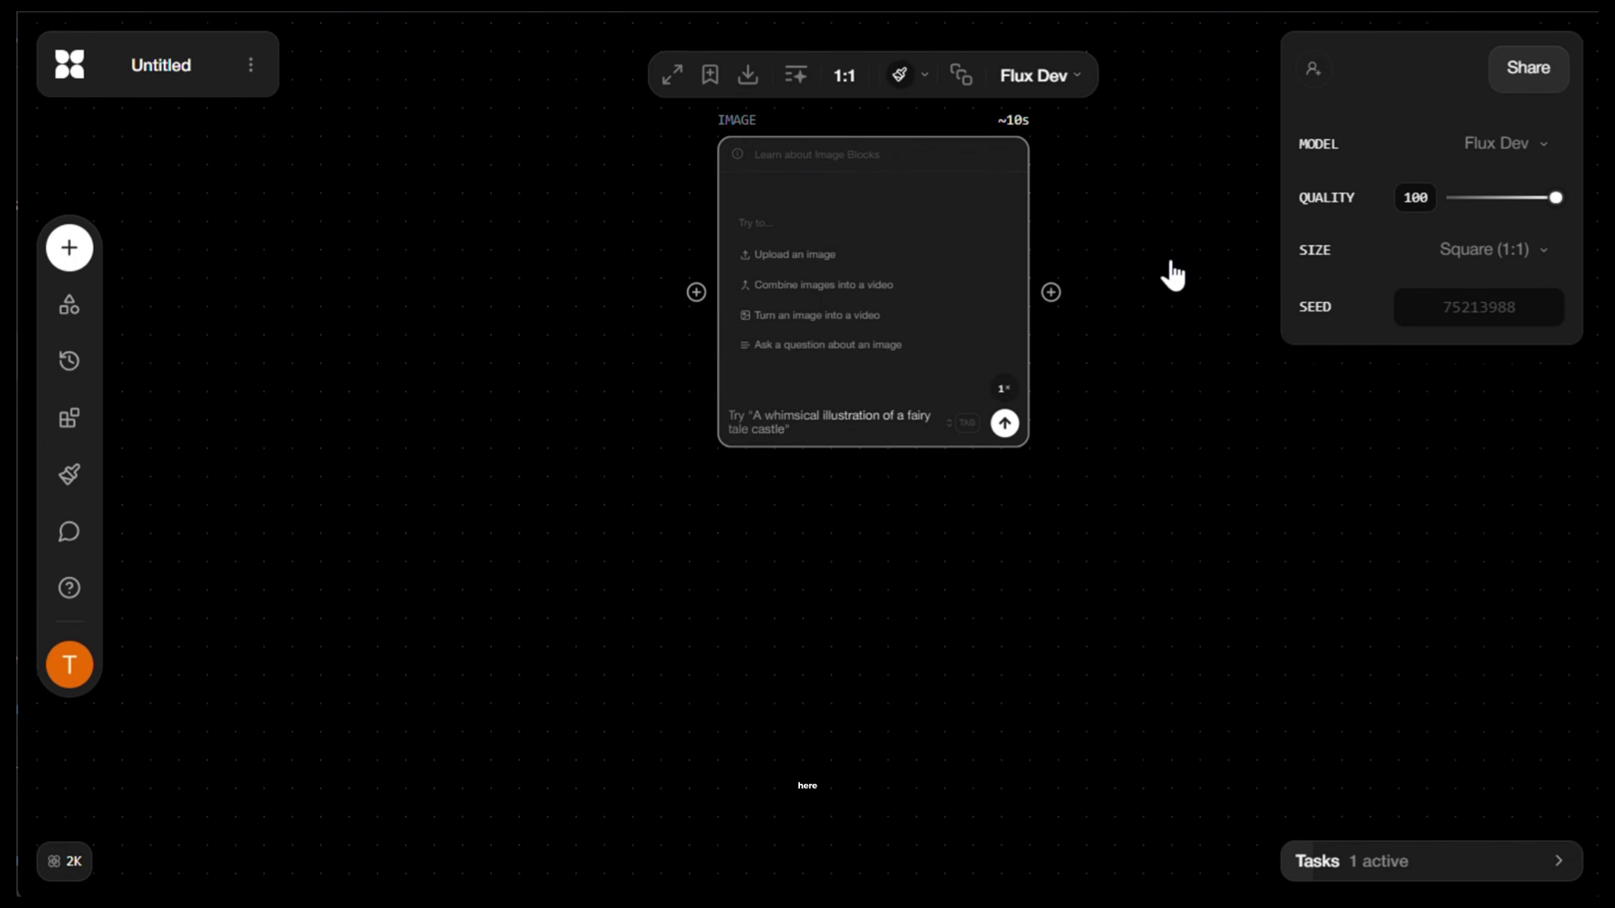
left_click(1071, 95)
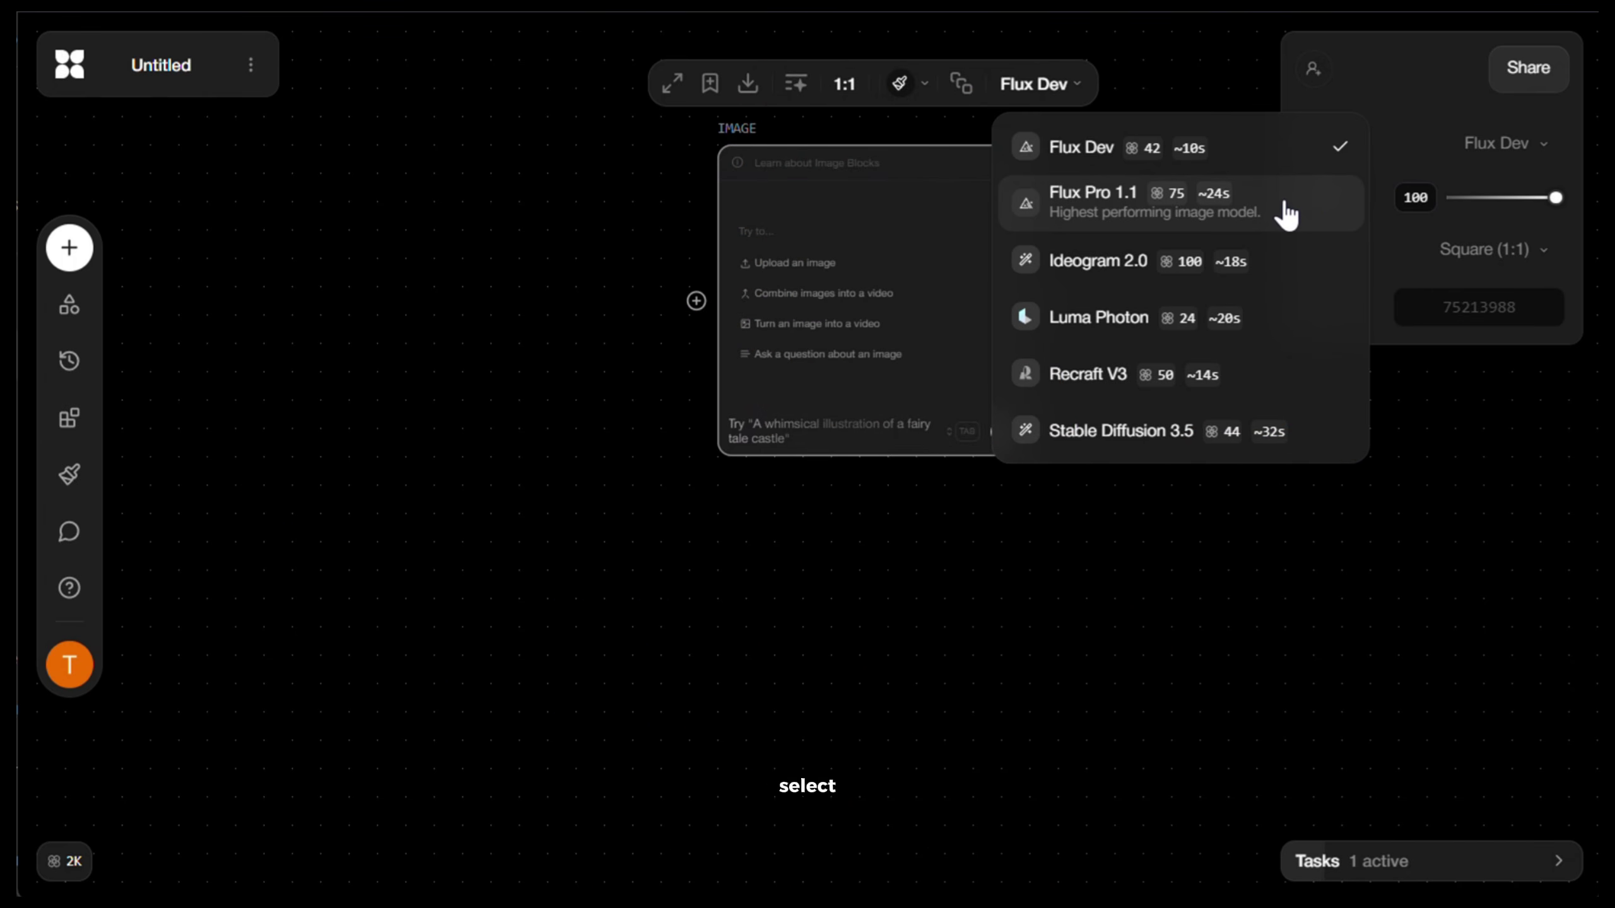
left_click(1286, 215)
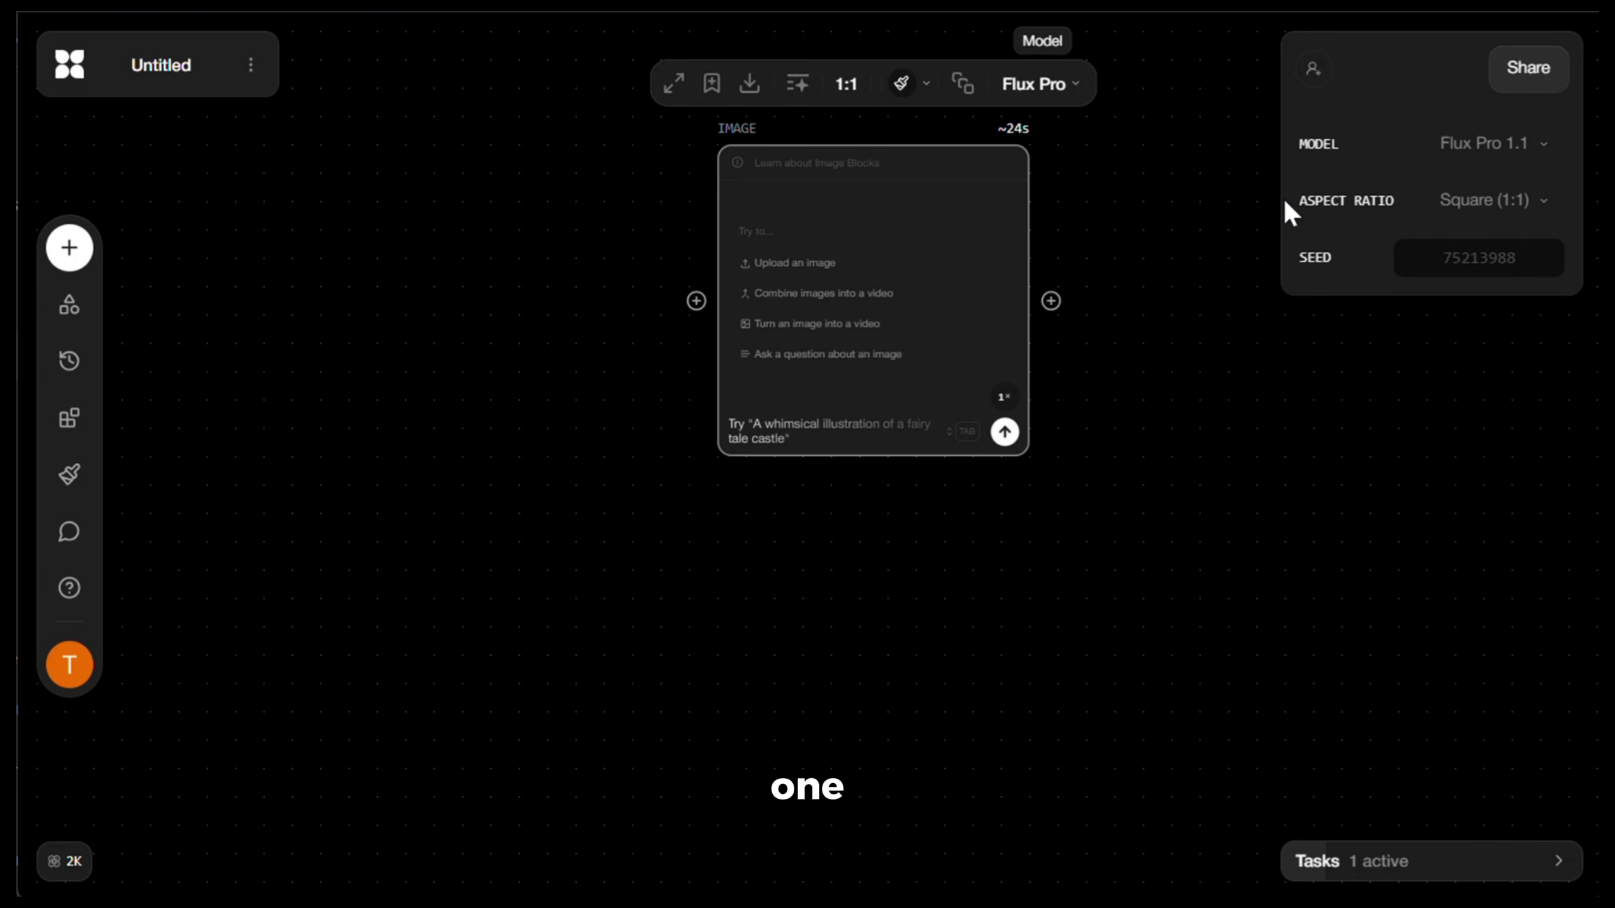
left_click(851, 89)
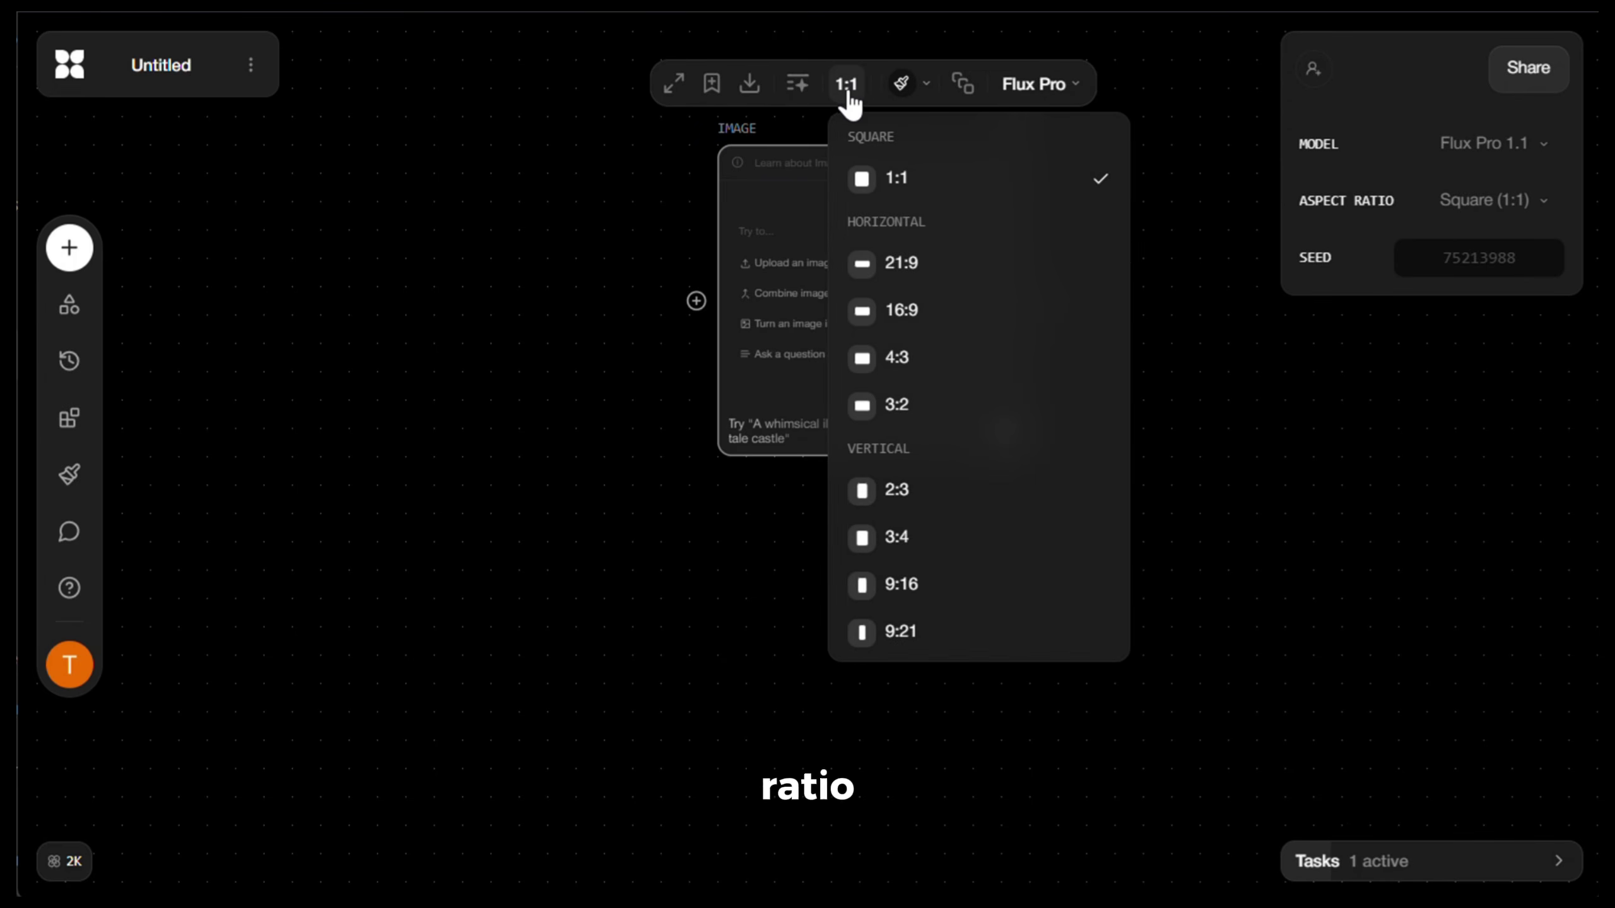
left_click(974, 321)
Generate an image from the prompt "cinematic scene of a pirate ship in the ocean".
left_click(732, 436)
type("cinematic scene of a pirate ship in the ocean")
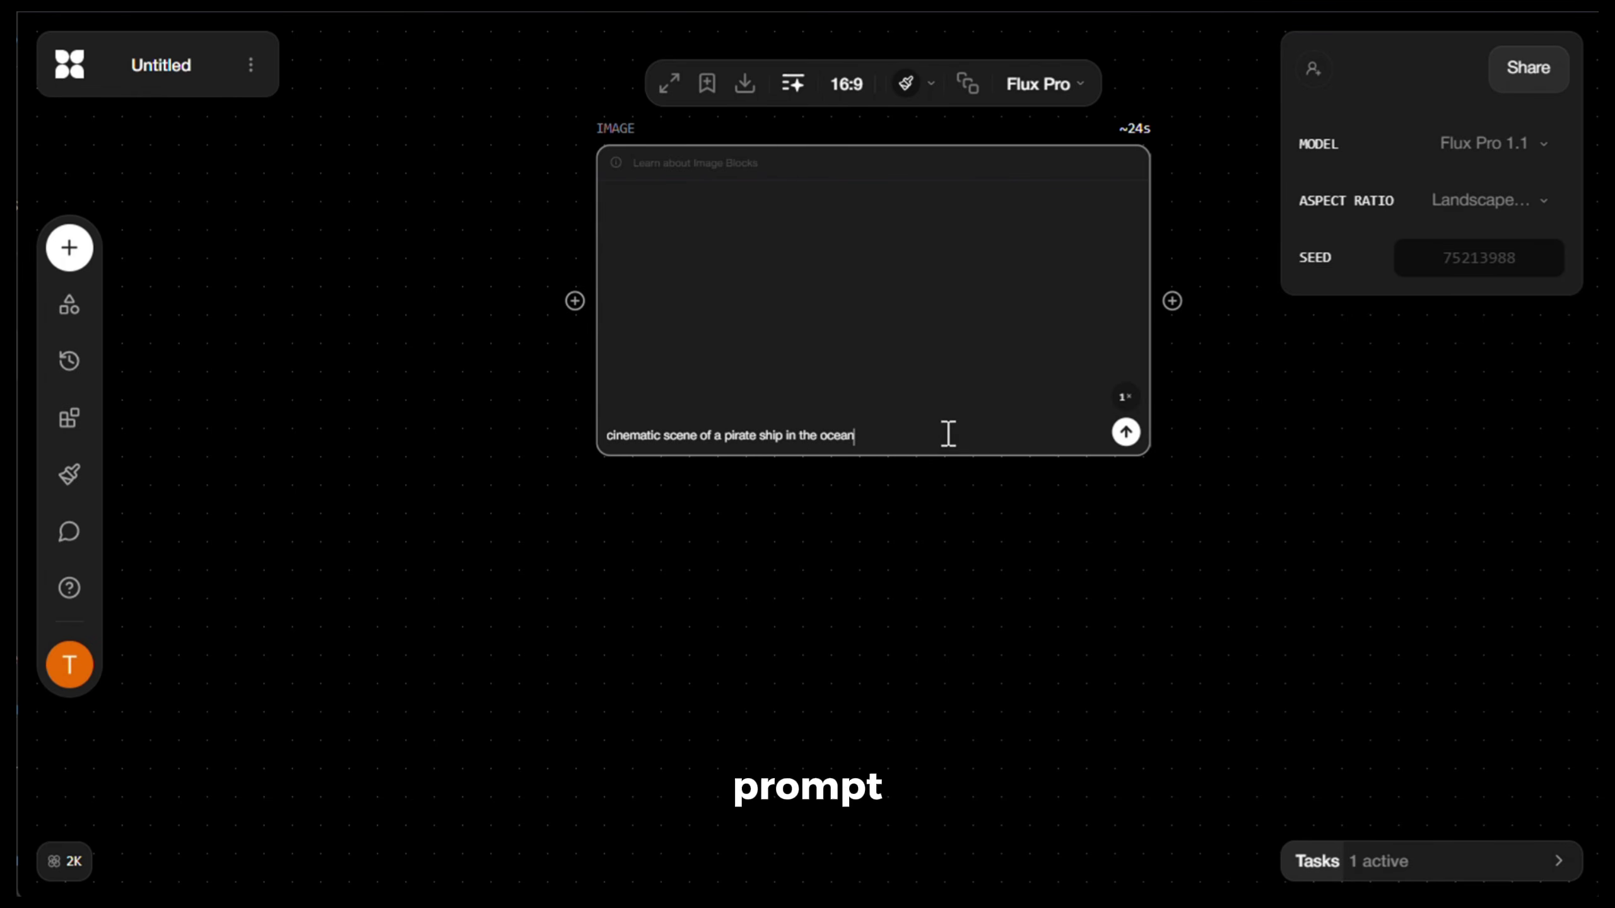
left_click(1125, 432)
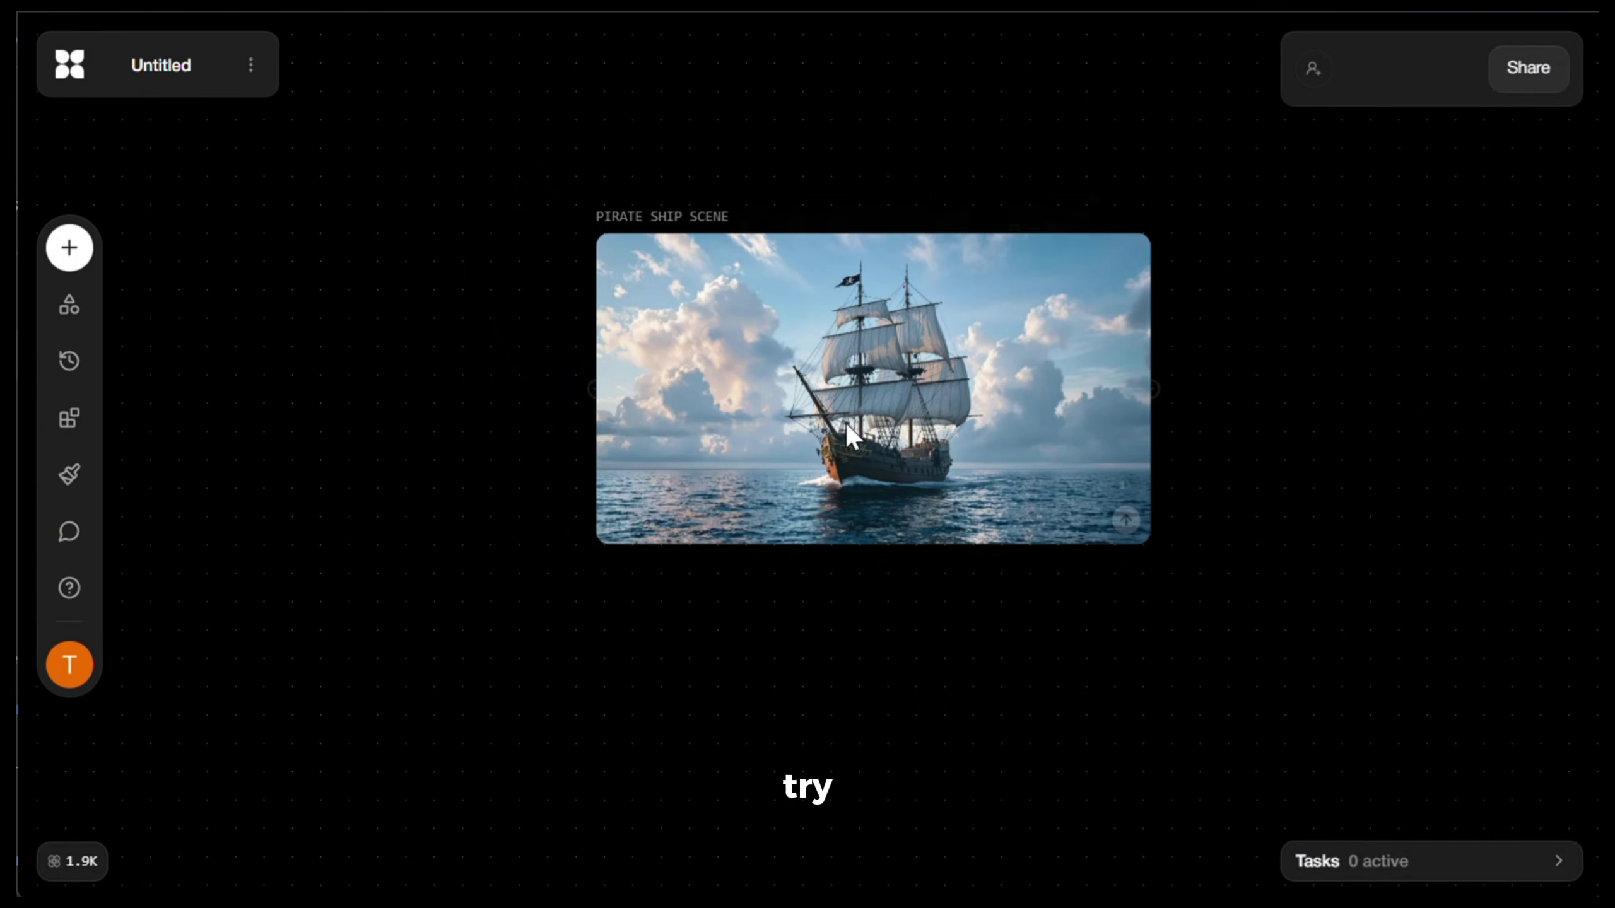
Replace the pirate ship prompt with a cinematic scene of the ancient city of Atlantis with glowing underwater temples, and regenerate the image.
left_click(846, 423)
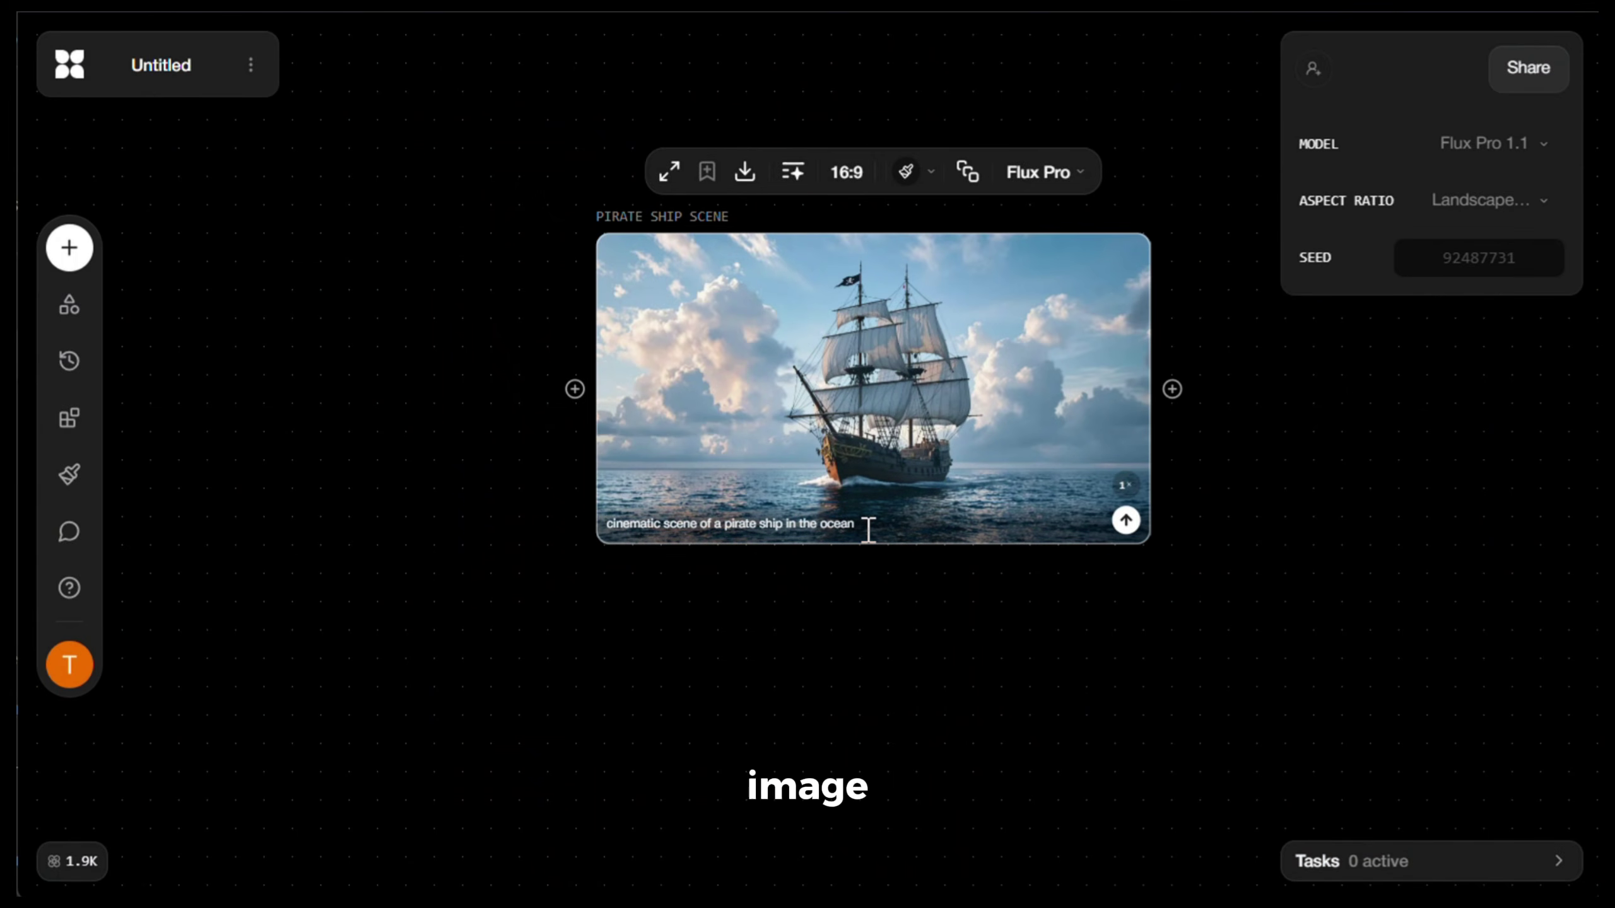
type("A cinematic scene depicting the ancient city of Atlantis — majestic architecture, glowing underwater temples, advanced technology fused with nature, crystal-clear waters, and mysterious sea creatures swimming around the grand city ruins, illuminated by soft ethereal light")
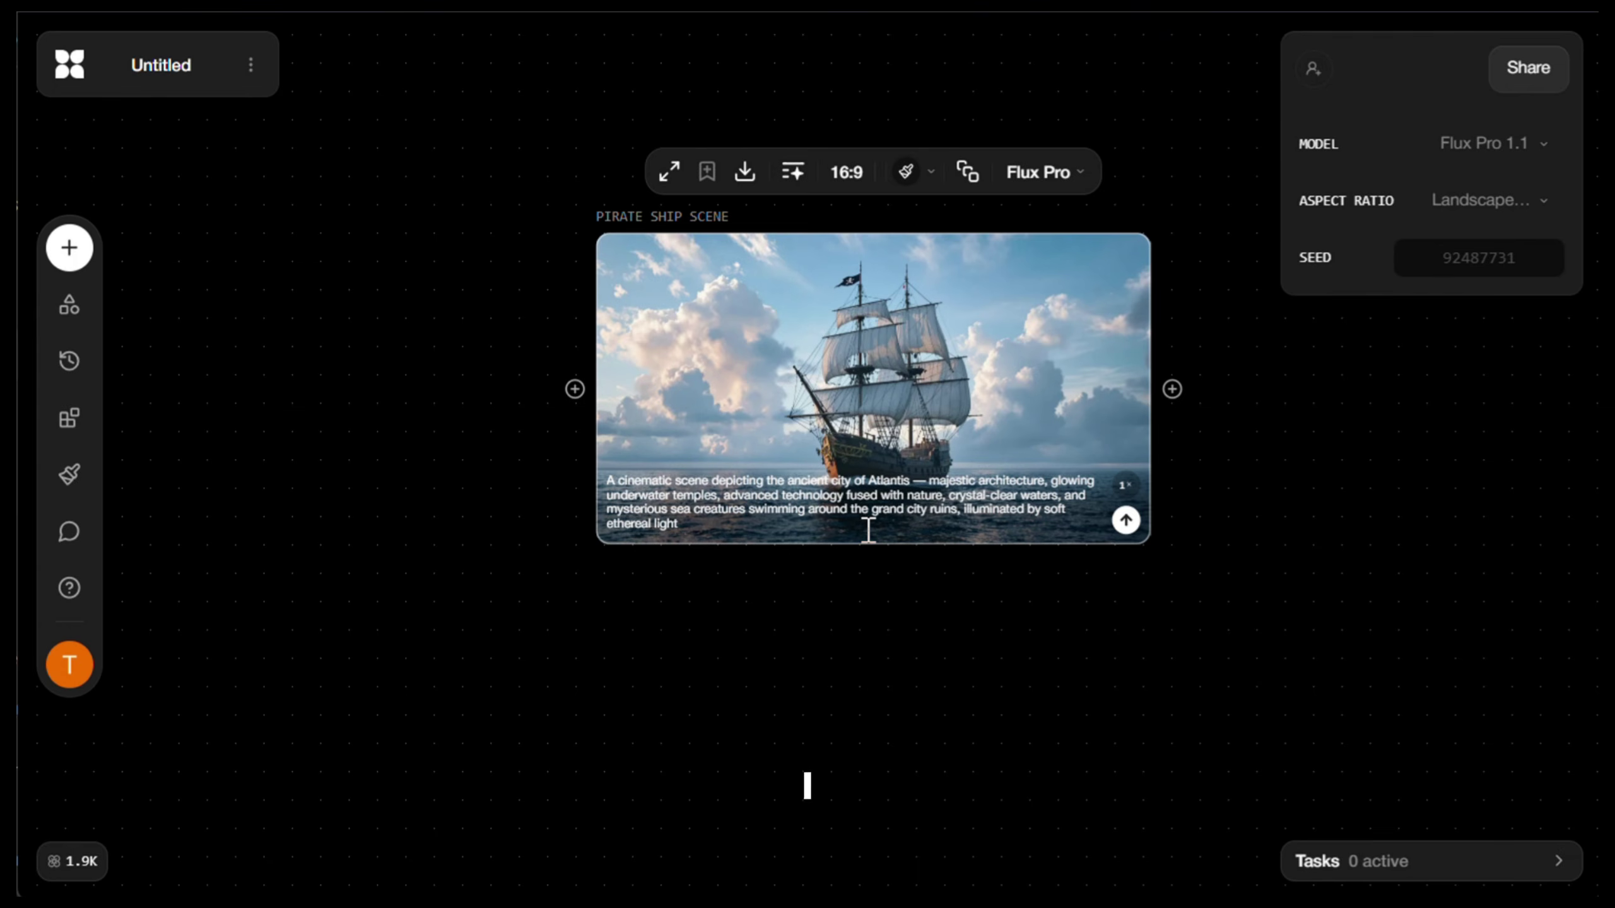
left_click(1126, 522)
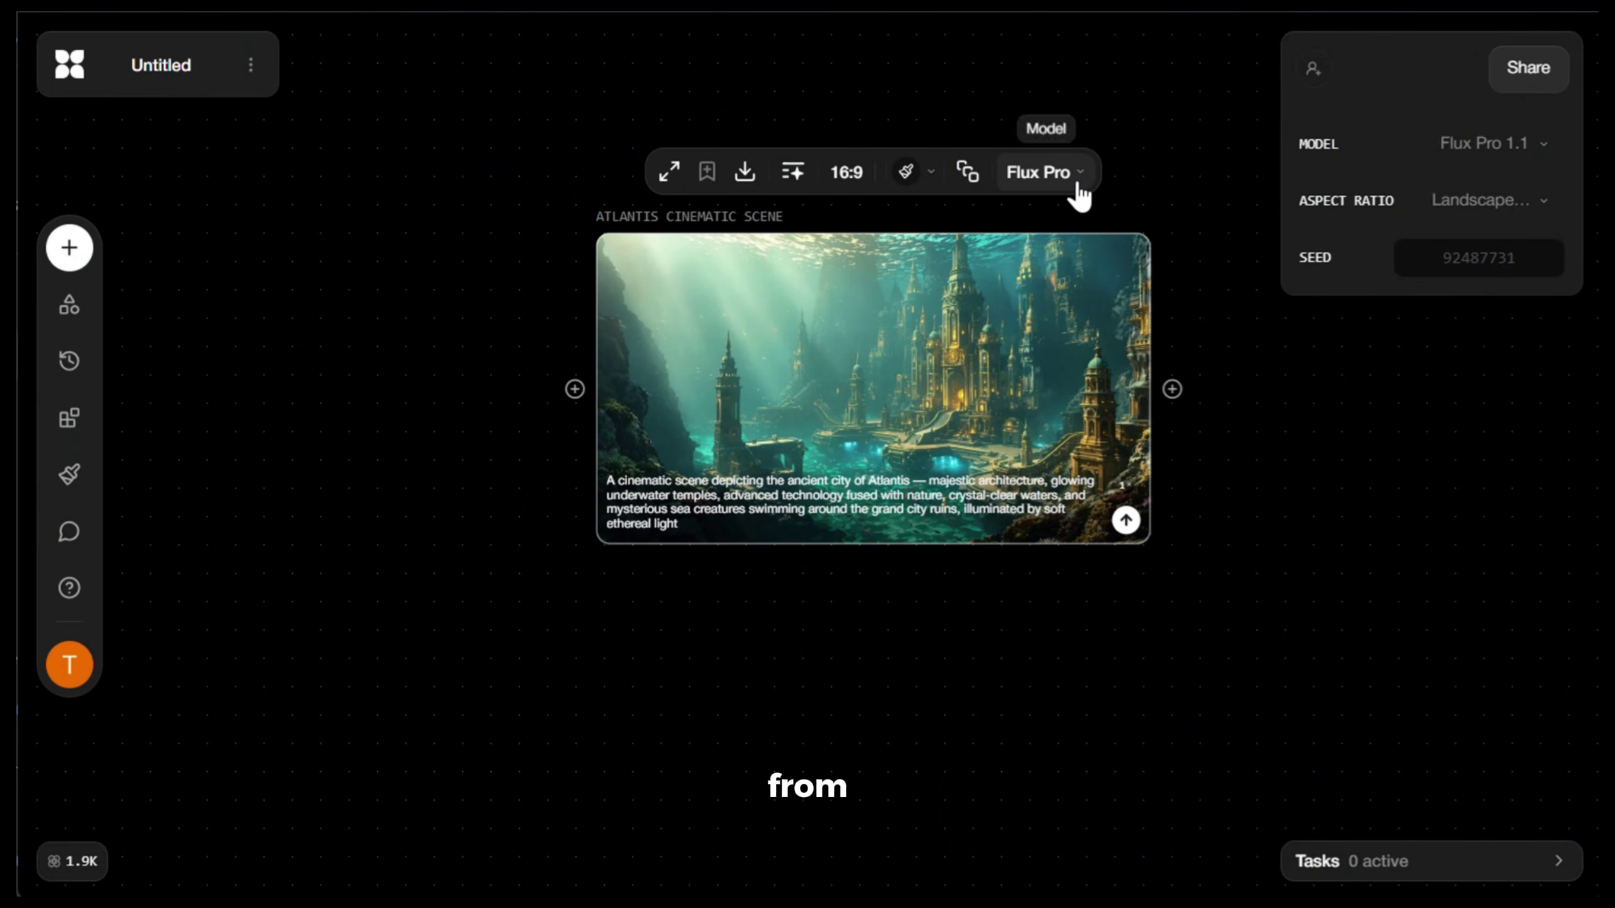
Look through the image block's model choices and the features of the subscription plans.
left_click(1068, 181)
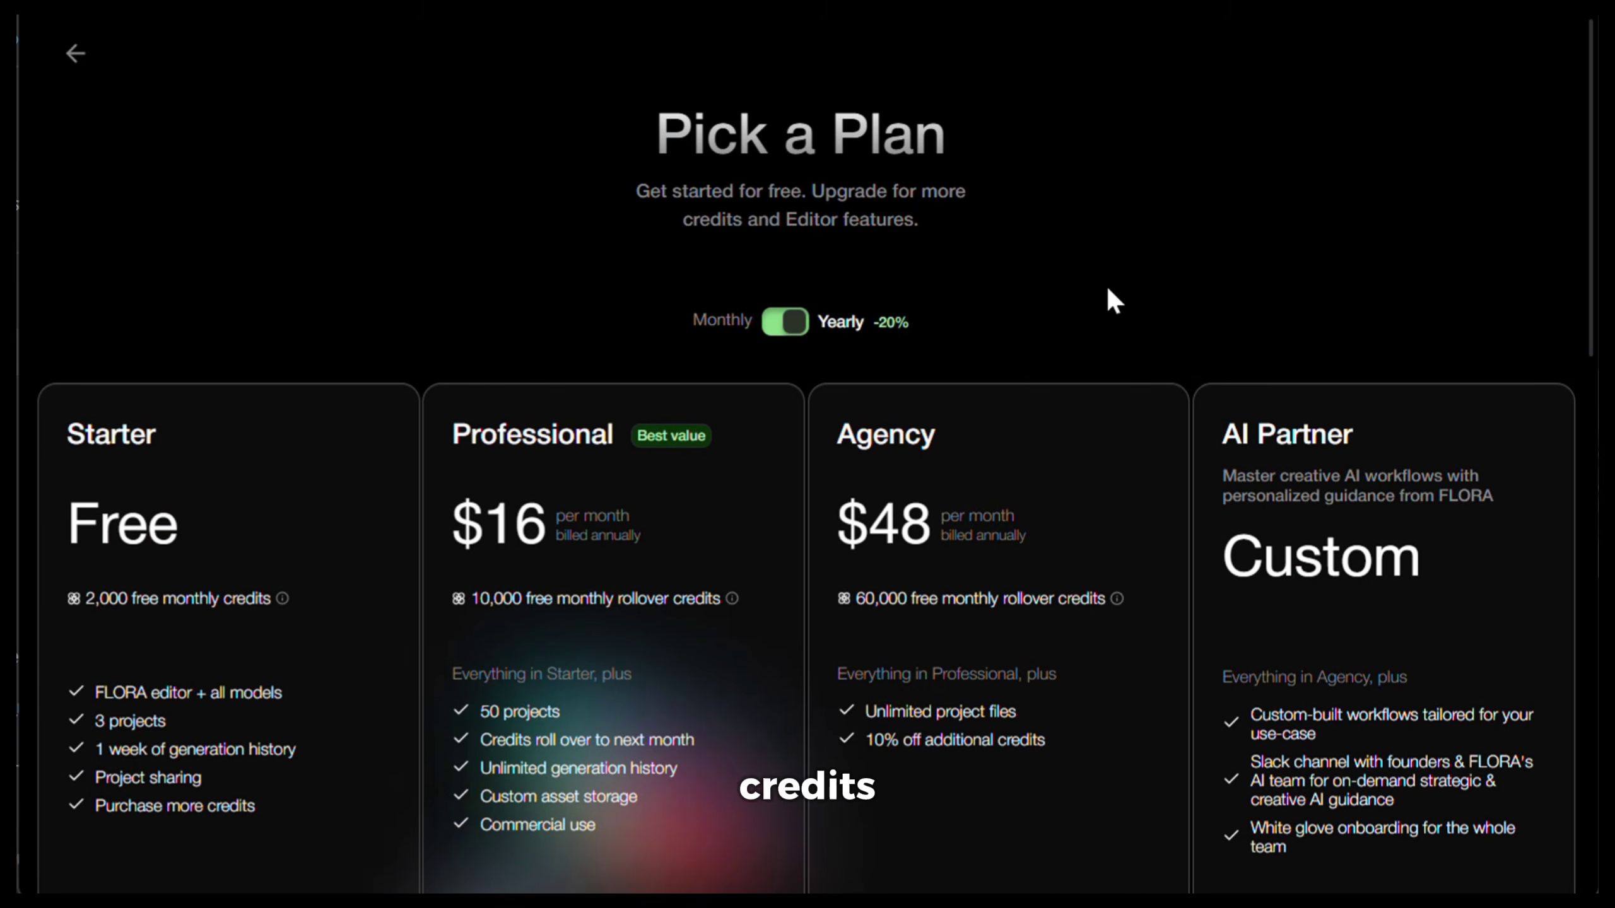
scroll(1111, 299, "down", 3)
scroll(1109, 290, "down", 2)
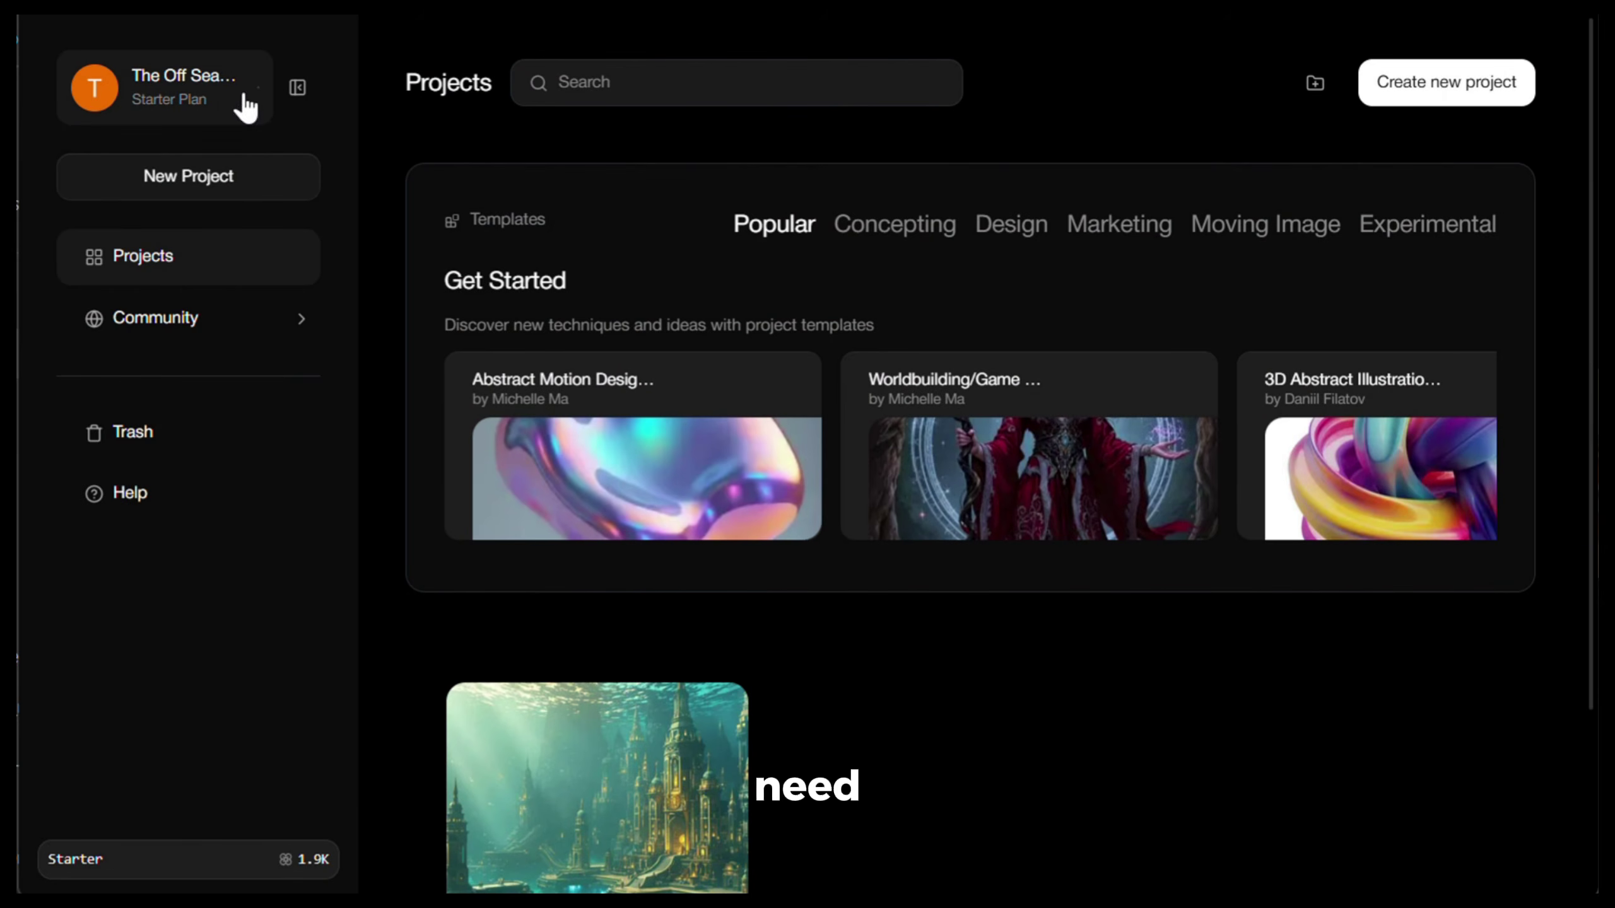
Sign out of the current FLORA account from the projects page.
left_click(241, 101)
left_click(187, 321)
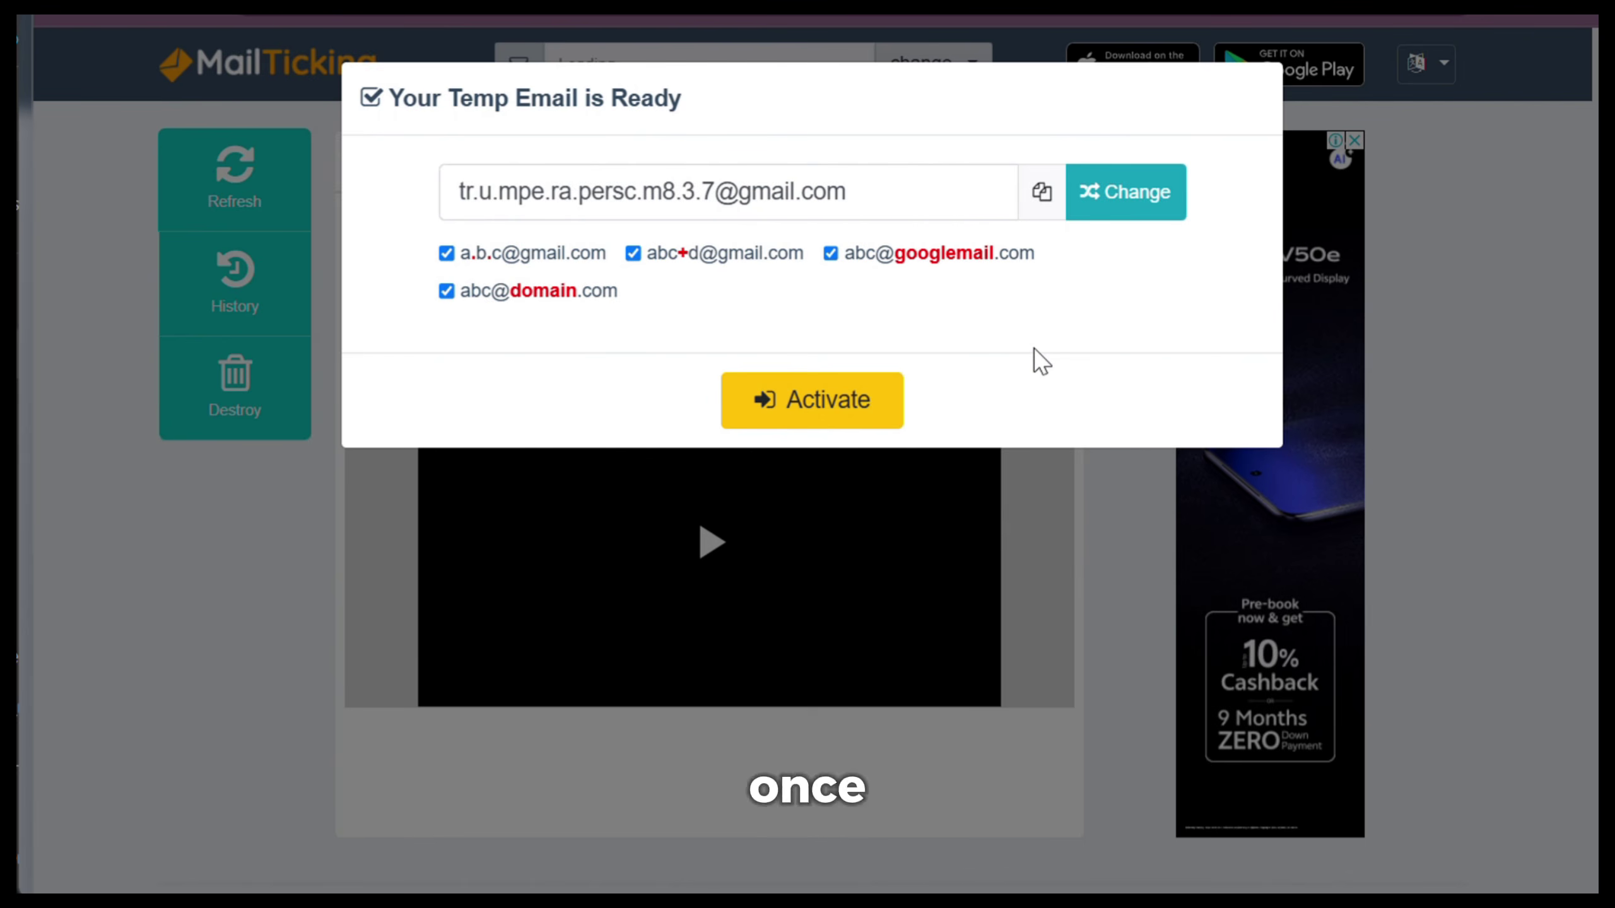
Switch to MailTicking, activate the offered temporary email and copy its address.
left_click(822, 419)
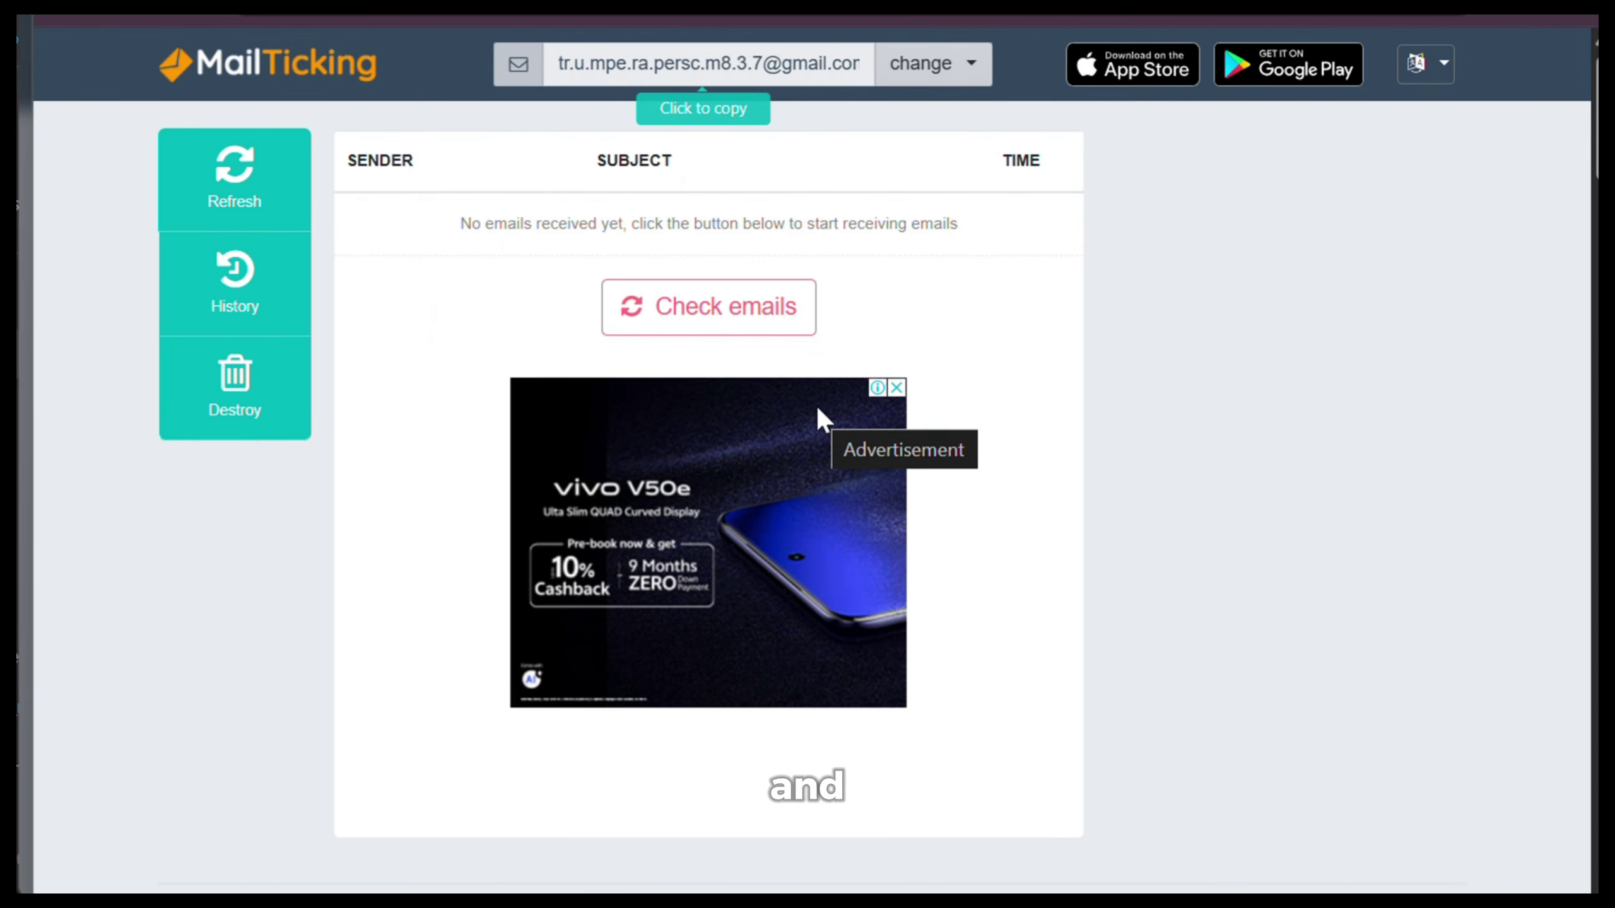
left_click(827, 63)
key("ctrl+c")
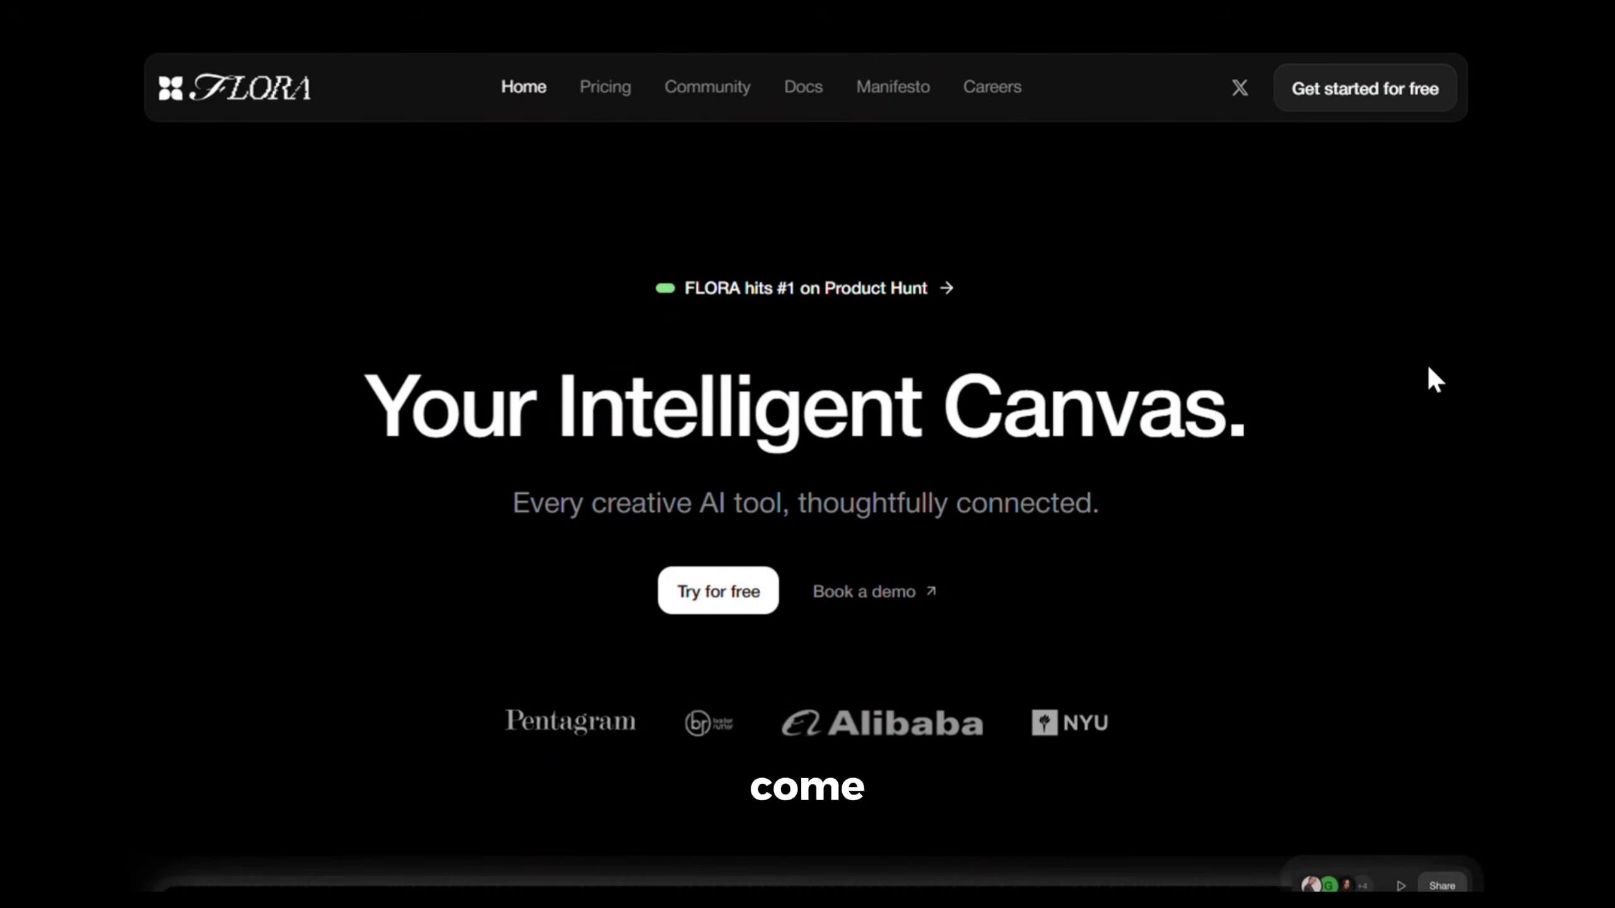
Switch to the FLORA website and start a free sign-up with the copied temporary email address.
left_click(1391, 102)
left_click(897, 548)
key("ctrl+v")
left_click(868, 611)
Fill in the new account's first name, last name, password and password confirmation, and submit the sign-up form.
left_click(727, 472)
type("wealth")
left_click(951, 469)
type("wise")
left_click(873, 588)
type("•••••••••")
left_click(865, 652)
type("•••••••••")
left_click(863, 696)
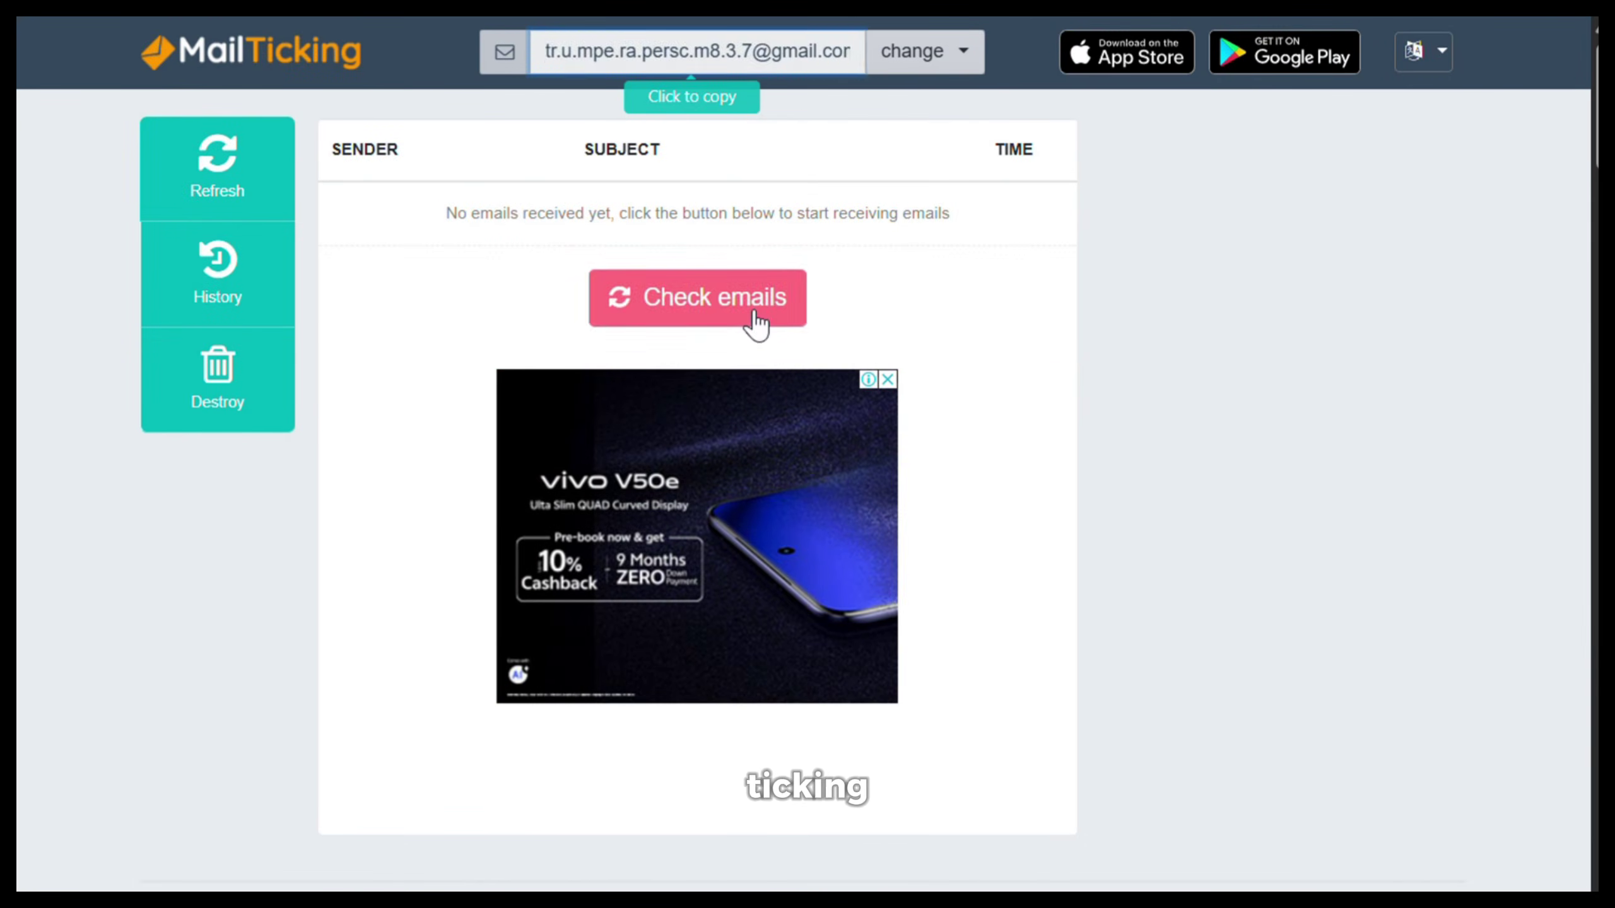
Check the MailTicking inbox, follow the sign-up link in FLORA's email, and close the verification page.
left_click(753, 317)
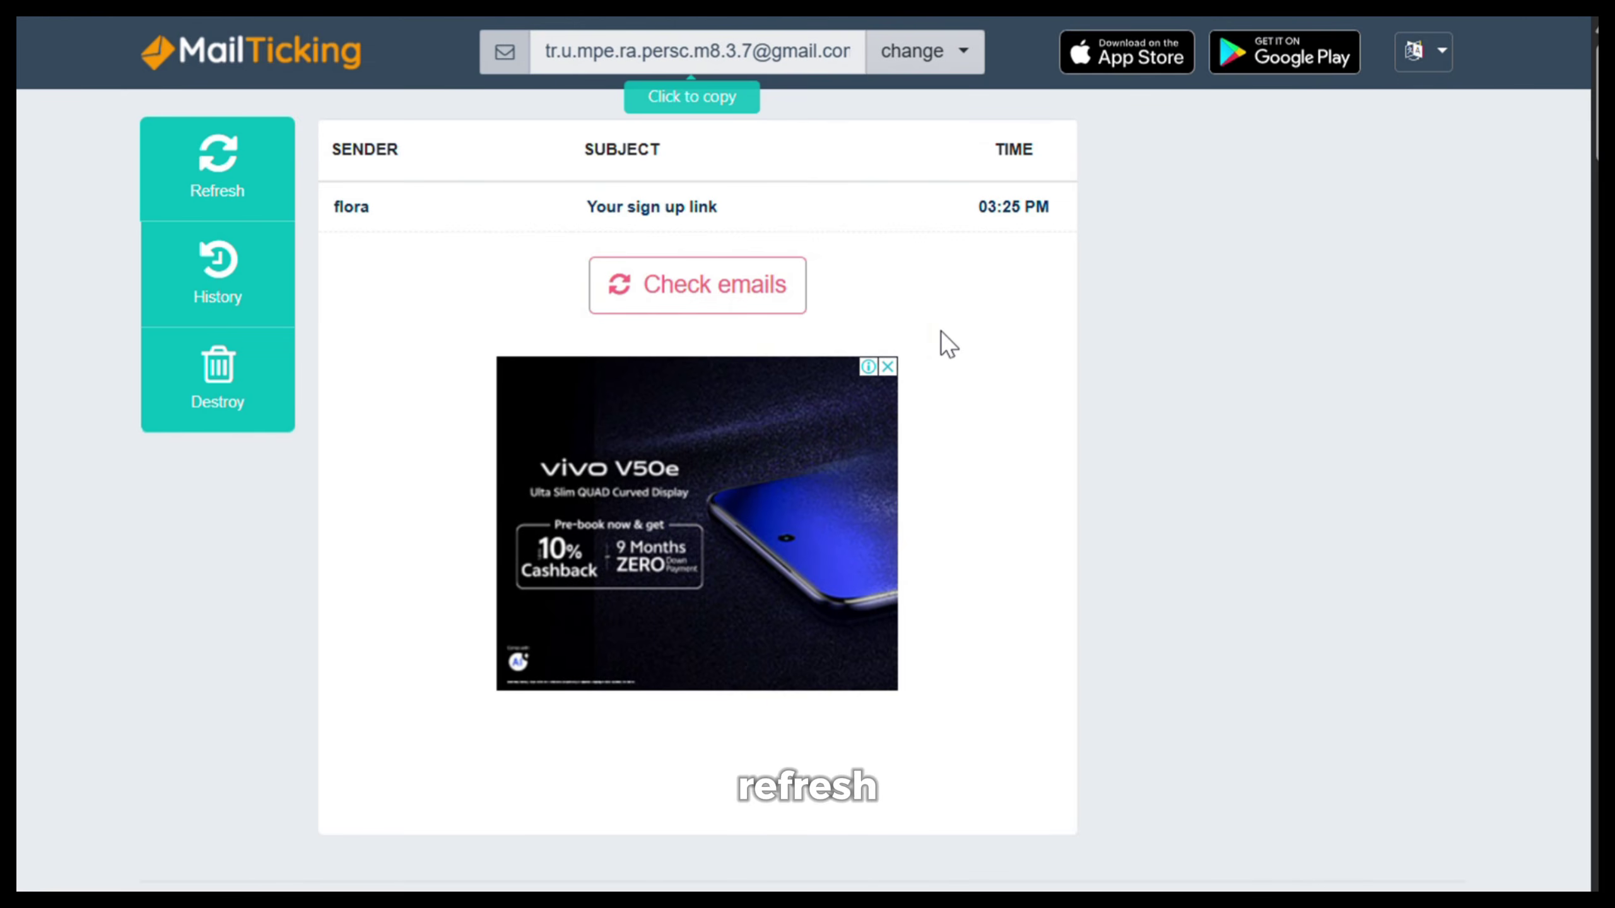
left_click(685, 210)
left_click(492, 820)
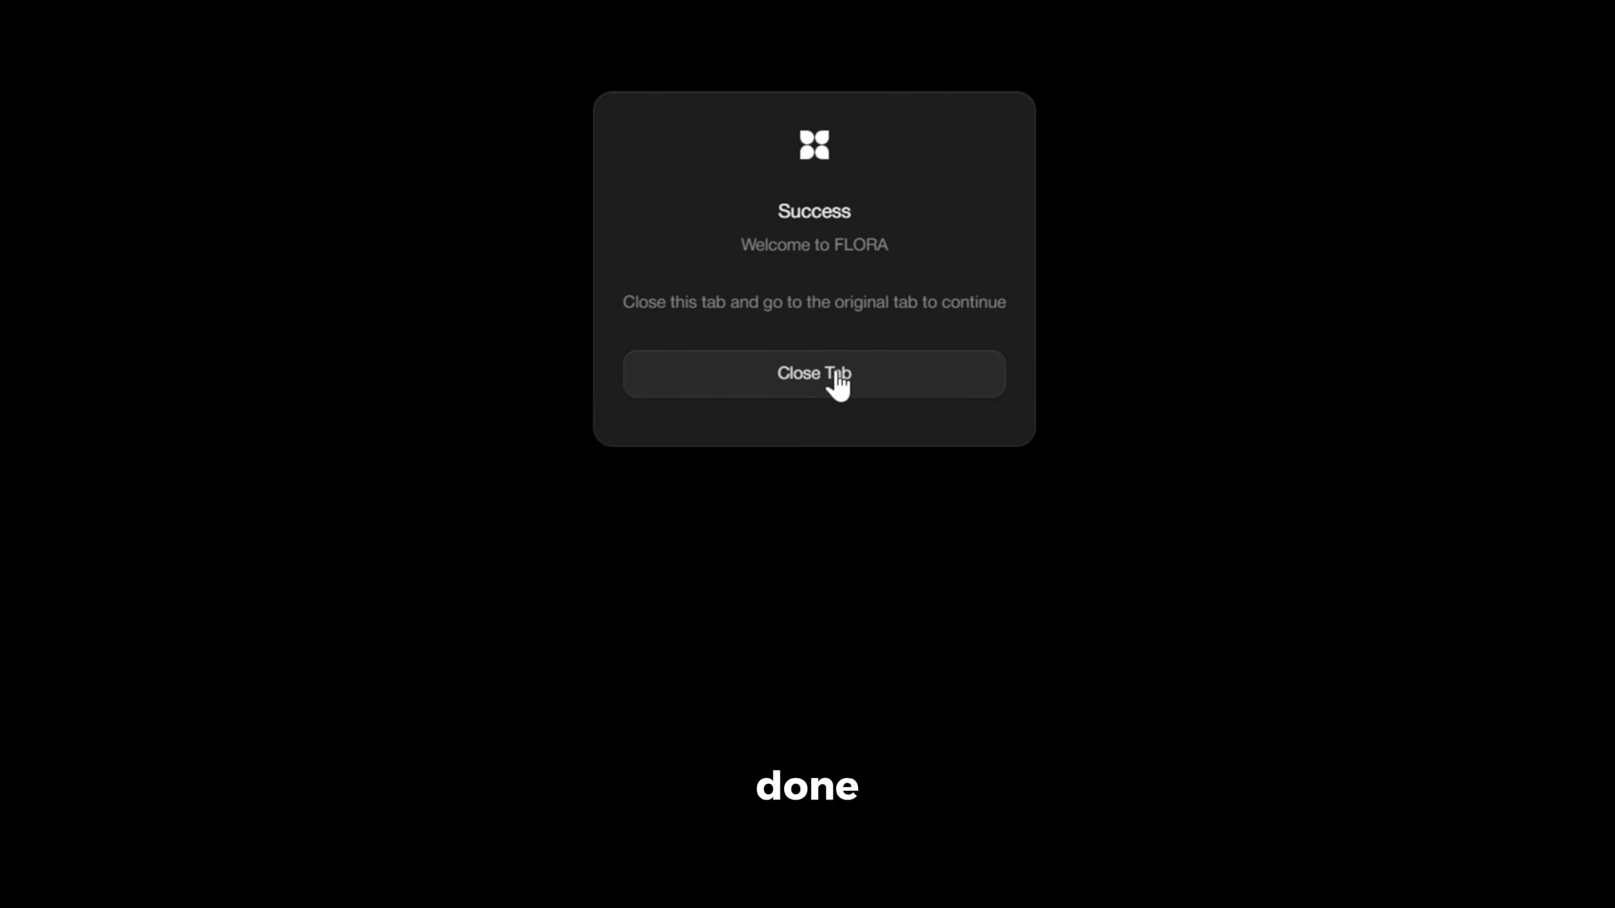
left_click(838, 380)
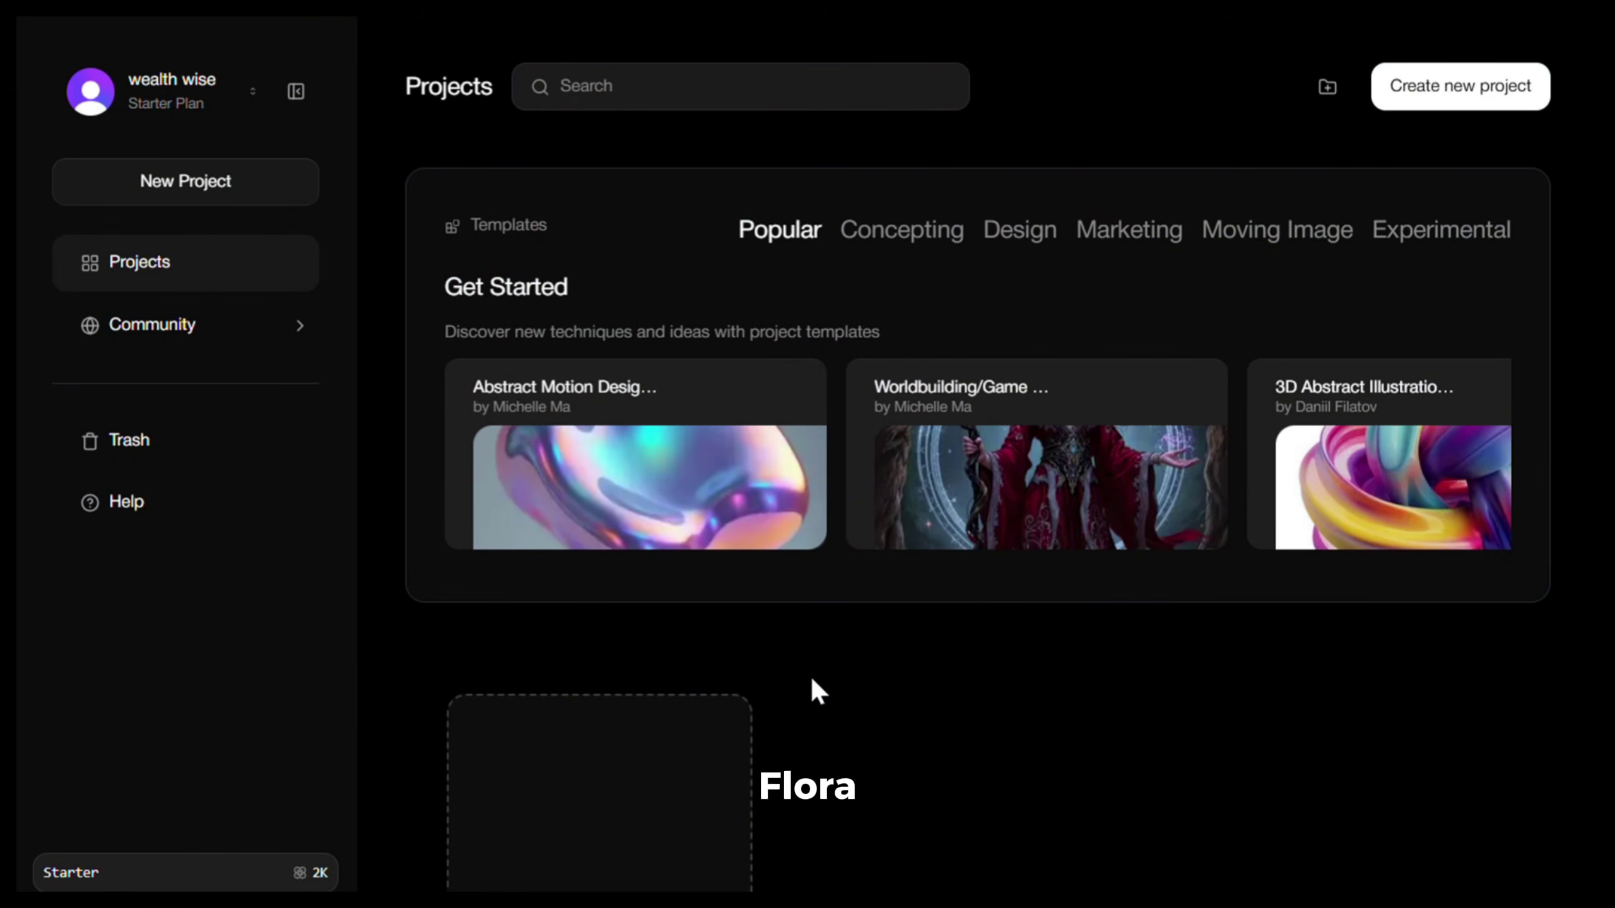
View the new FLORA account's remaining credits in the Credits & Billing settings.
left_click(263, 873)
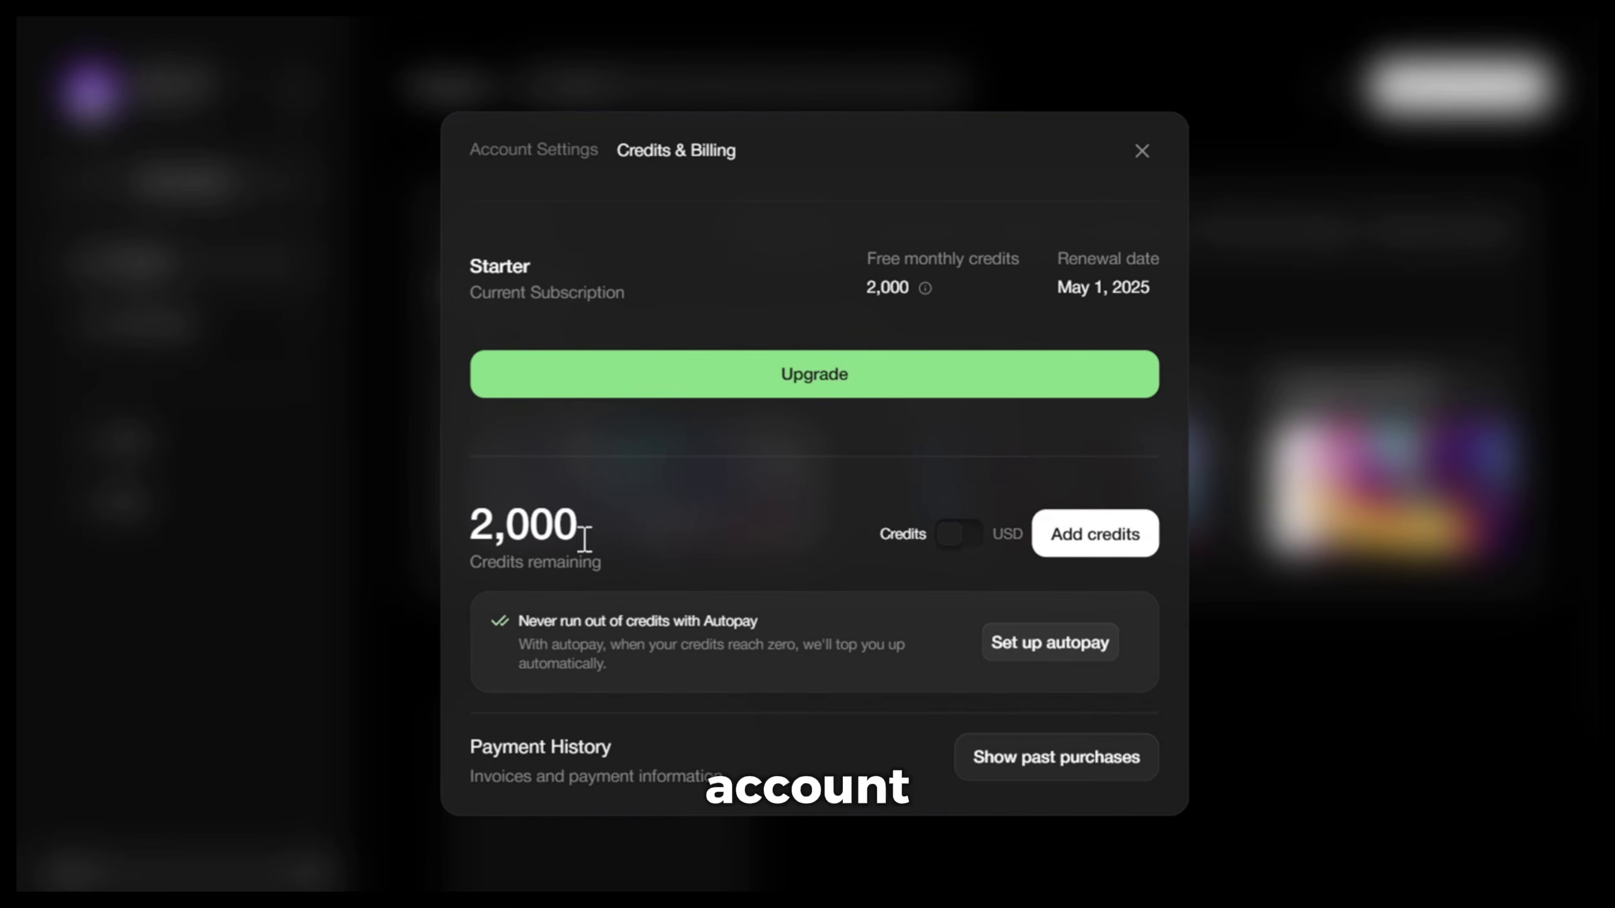
left_click_drag(620, 523, 470, 528)
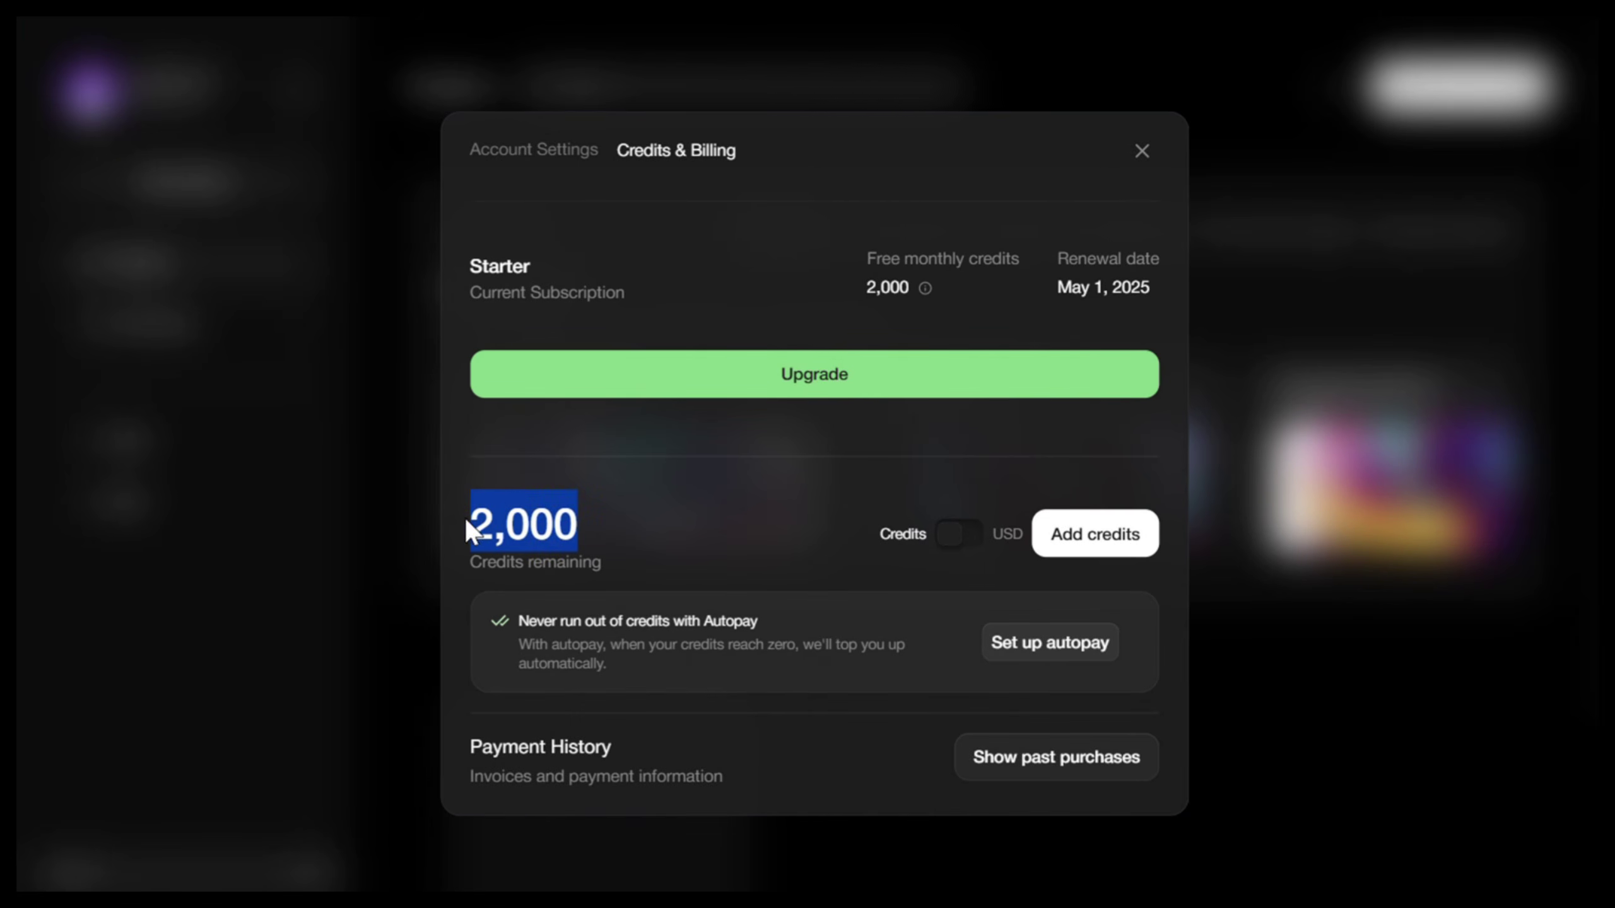
left_click(693, 501)
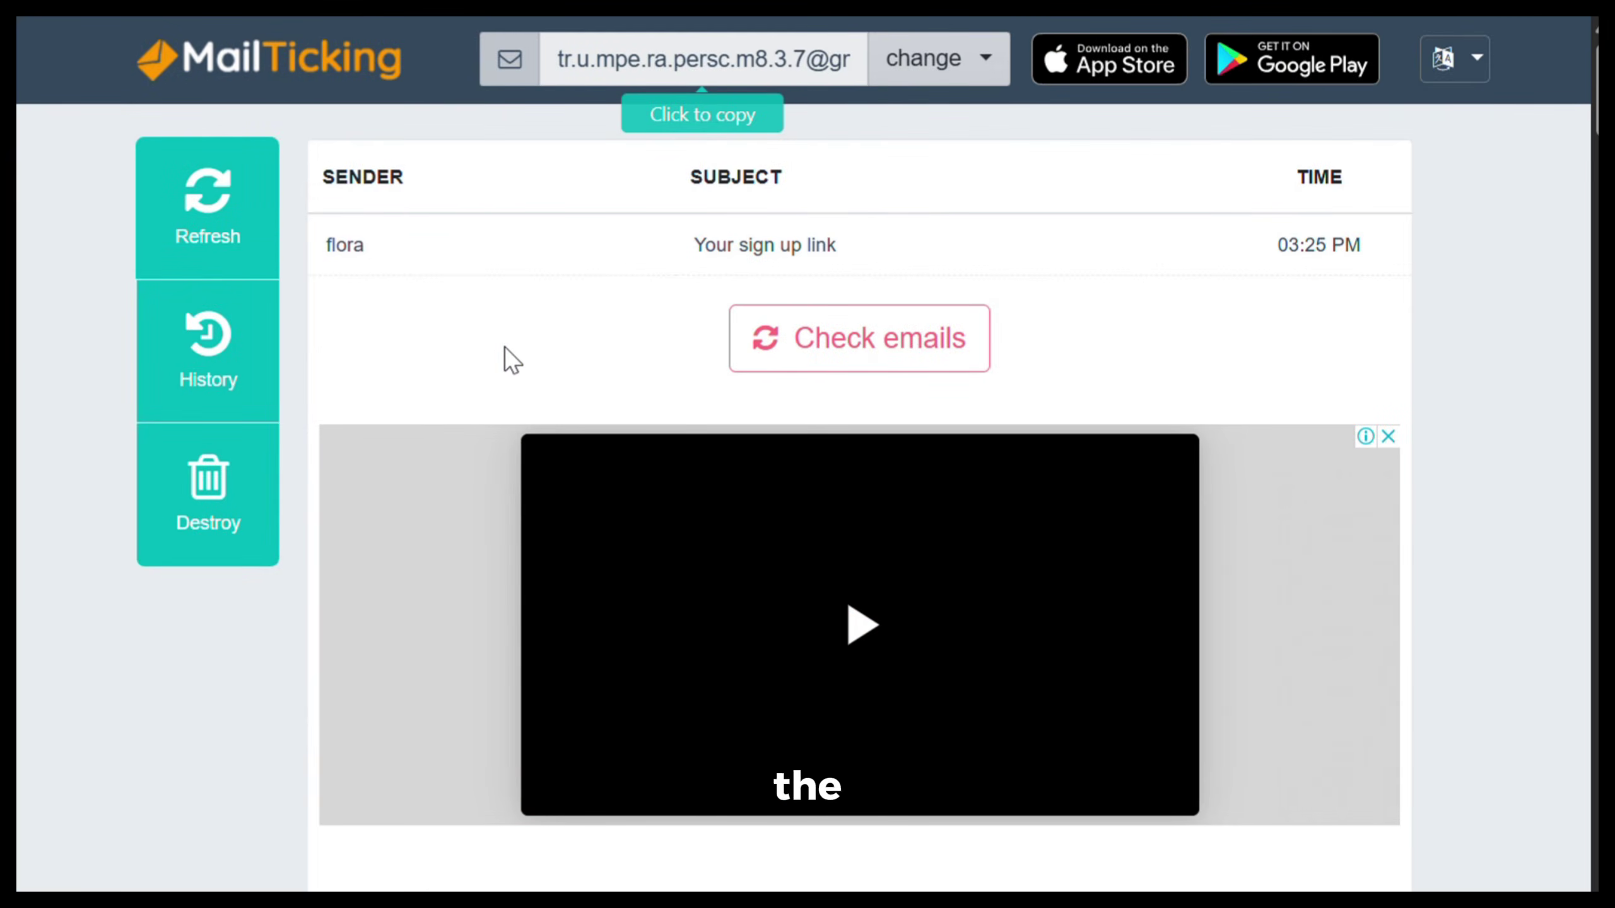
In MailTicking, destroy all mailboxes and received emails.
left_click(222, 493)
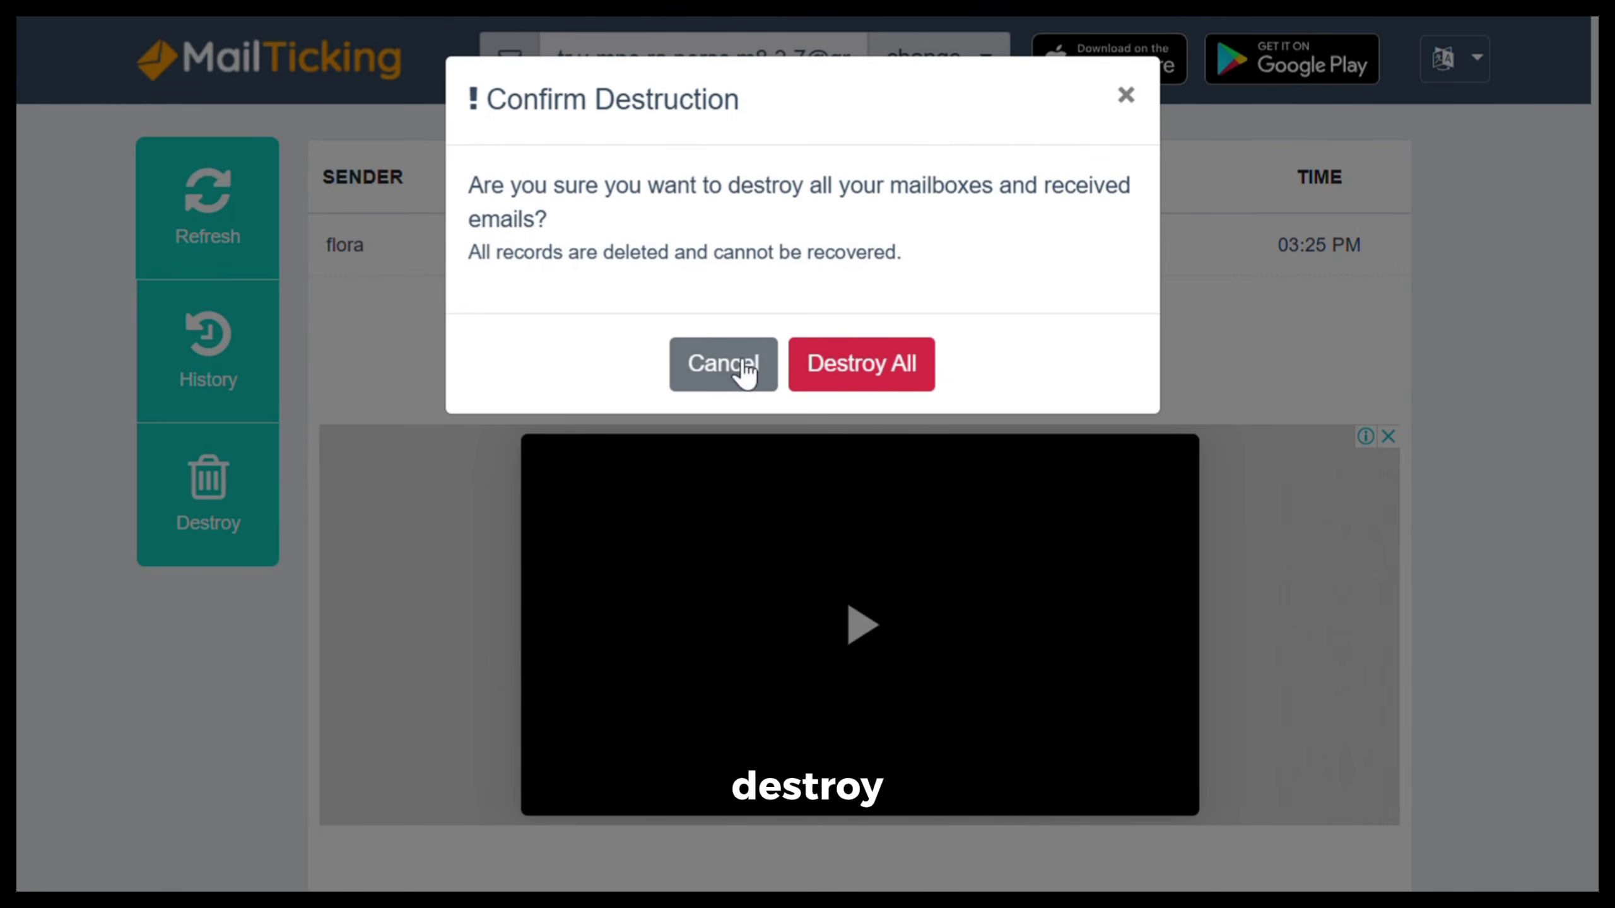
left_click(906, 372)
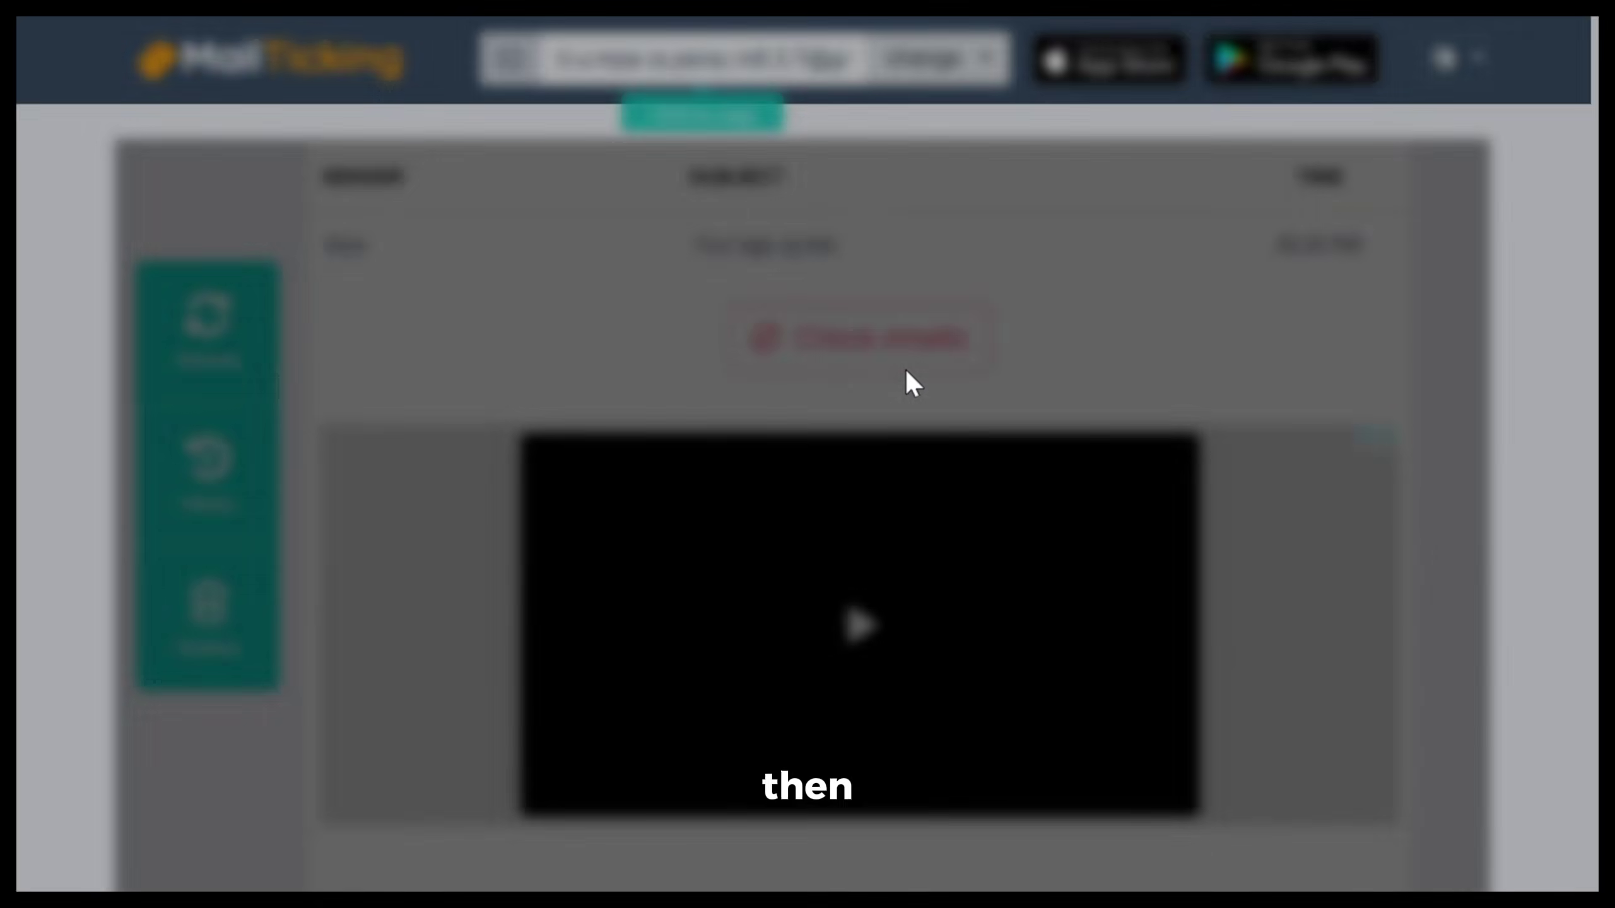
left_click(850, 577)
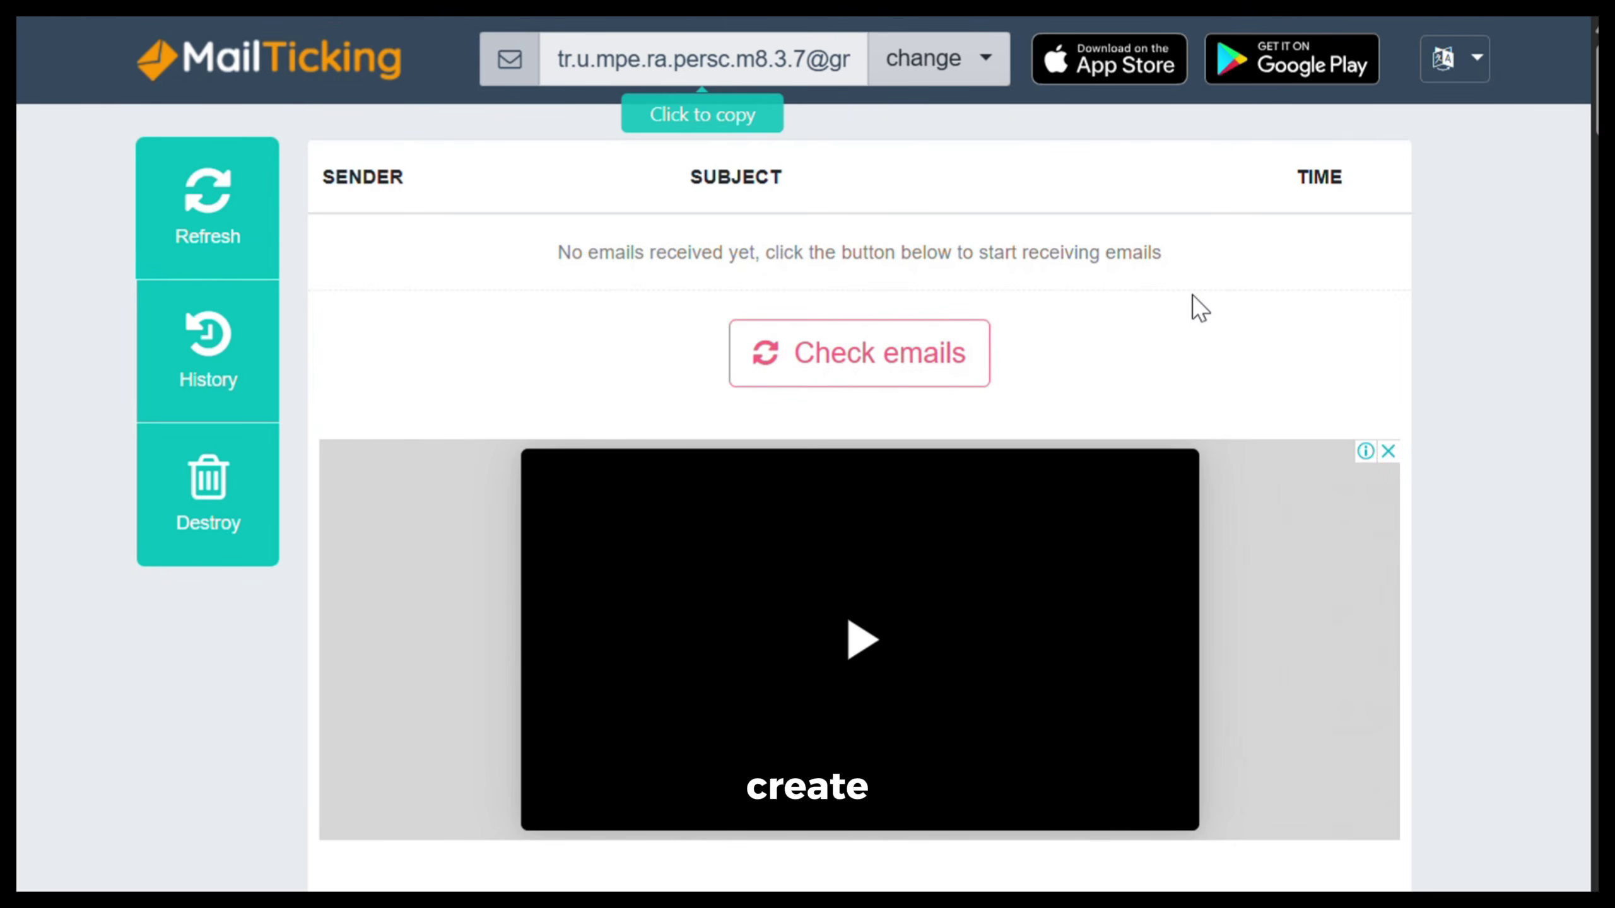
Change the temporary email to a new Gmail address in the plus-sign format.
left_click(982, 63)
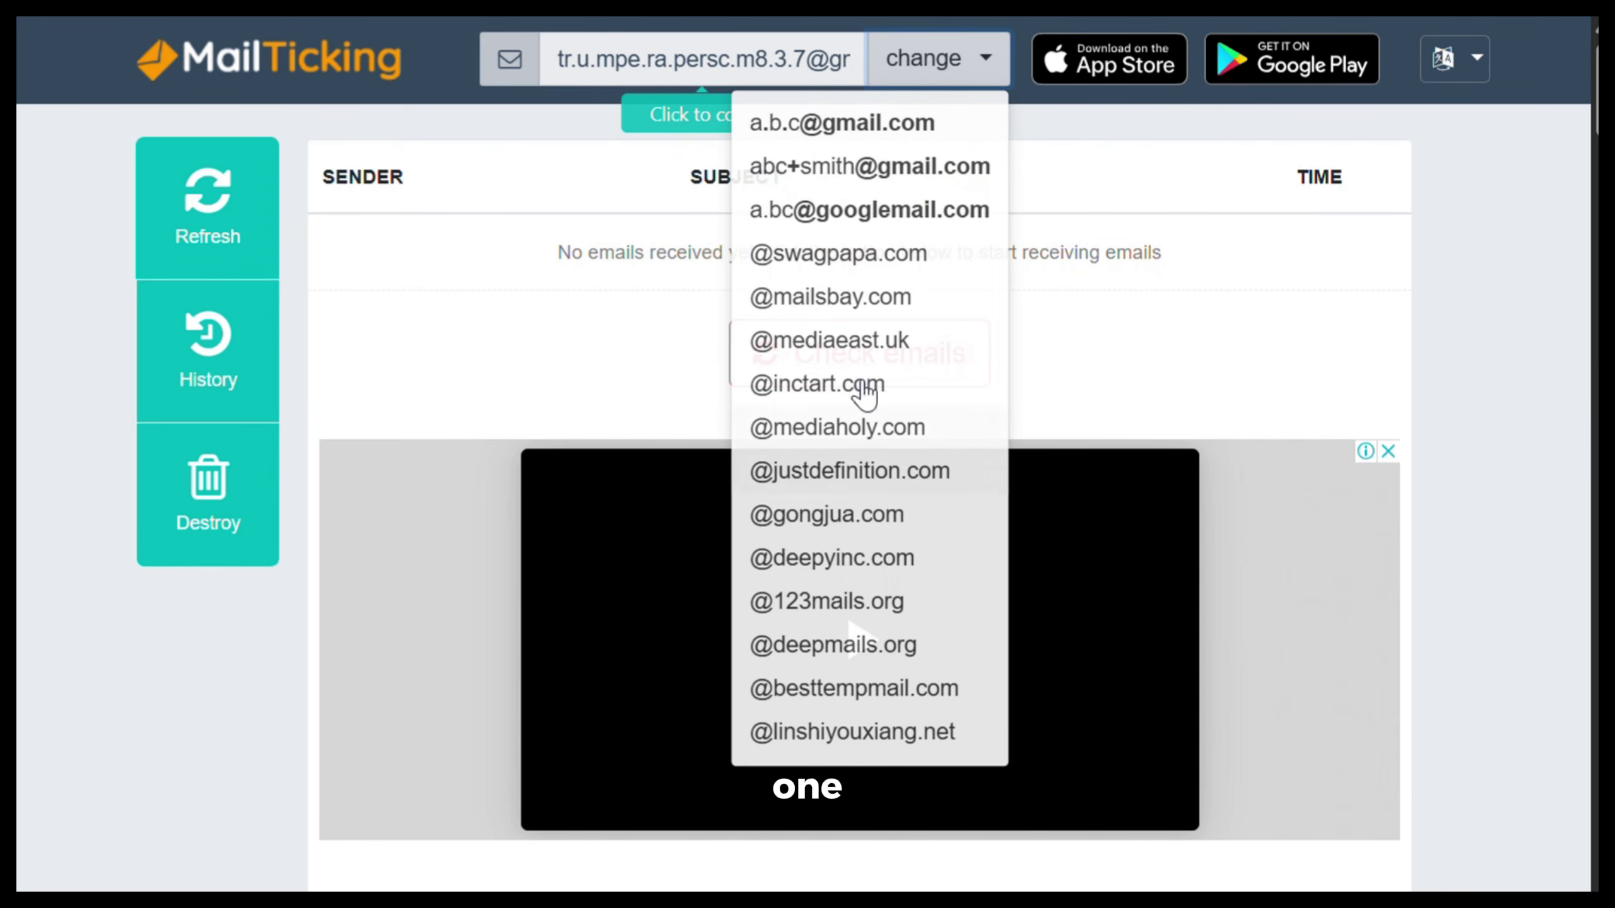
left_click(916, 166)
left_click(981, 194)
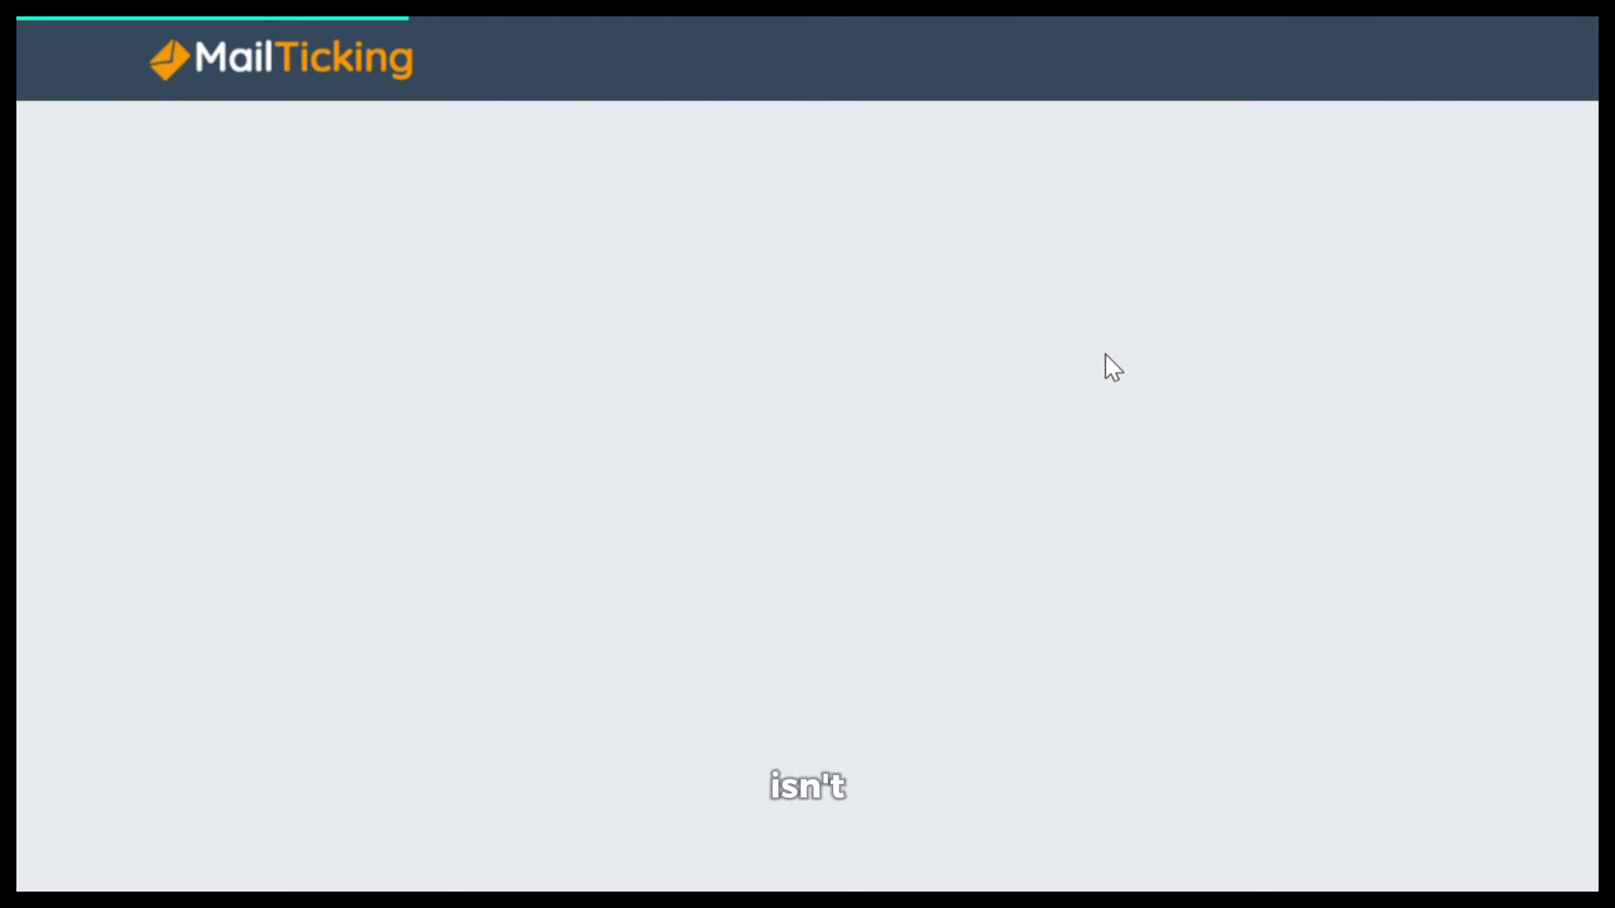